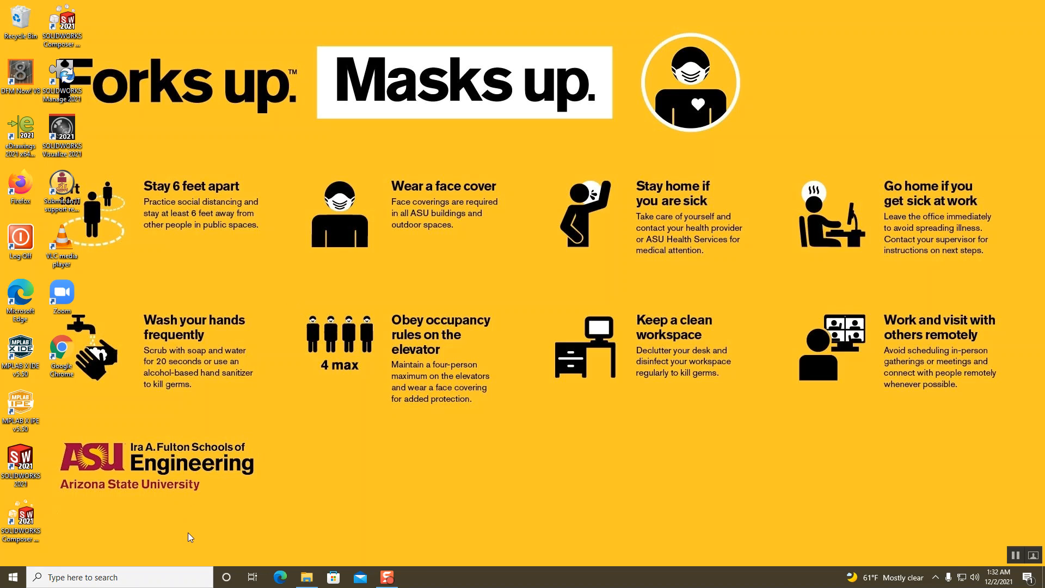
Launch Capture CIS 17.4 from Windows search with the Allegro PCB Design CIS suite
{"action": "left_click", "coordinate": [170, 579]}
{"action": "type", "text": "cap"}
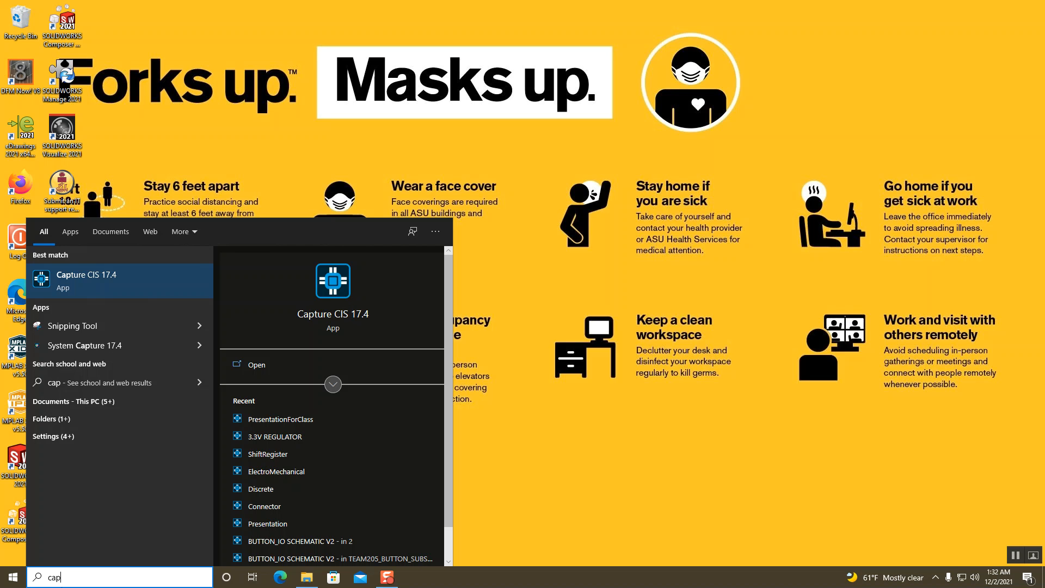
{"action": "left_click", "coordinate": [333, 280]}
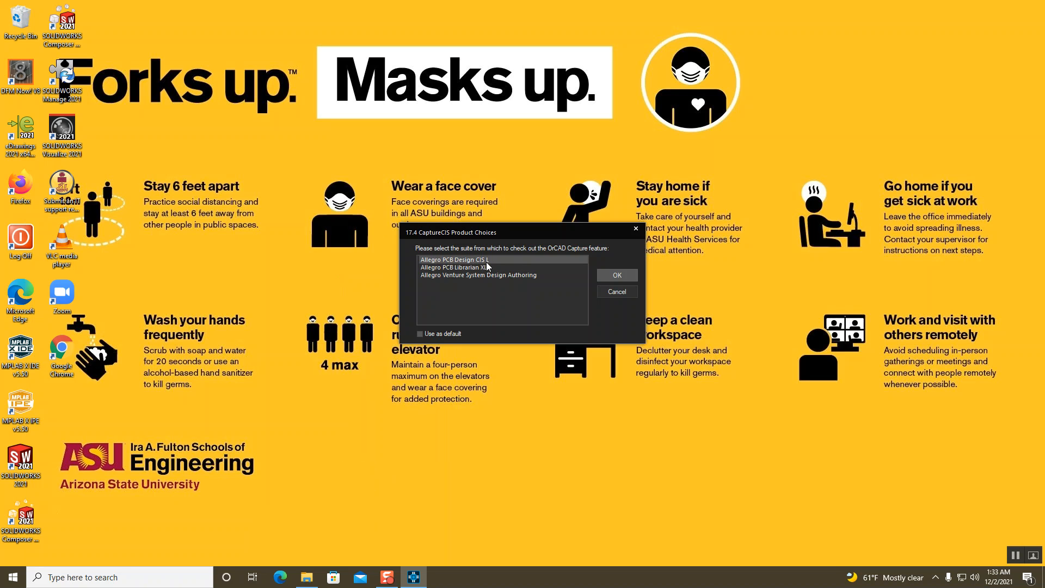
{"action": "left_click", "coordinate": [624, 277]}
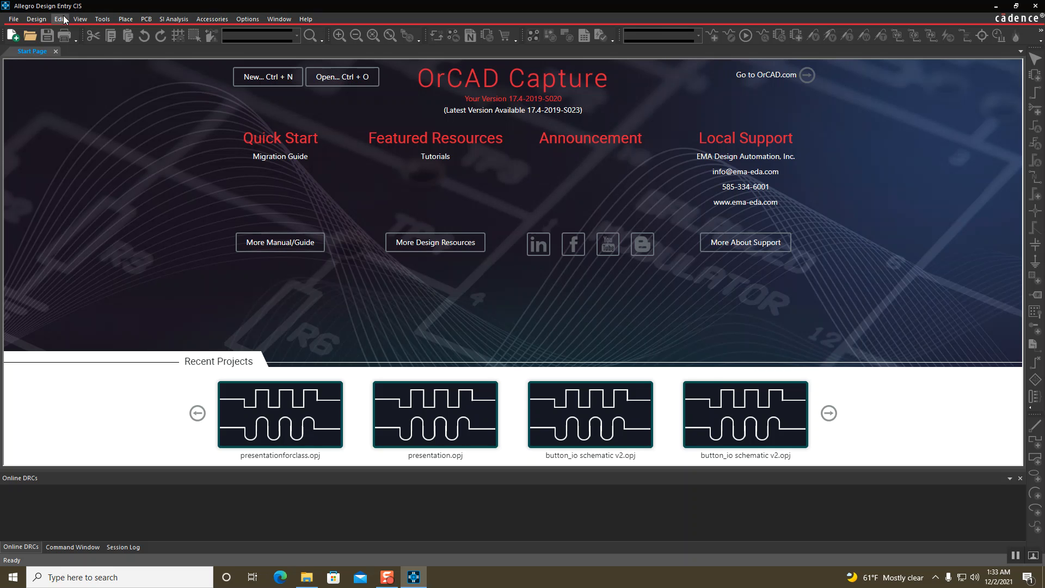
Create the PresentationForClass project in C:\Cadence and insert the existing PresentationForClass.dsn design
{"action": "left_click", "coordinate": [16, 20]}
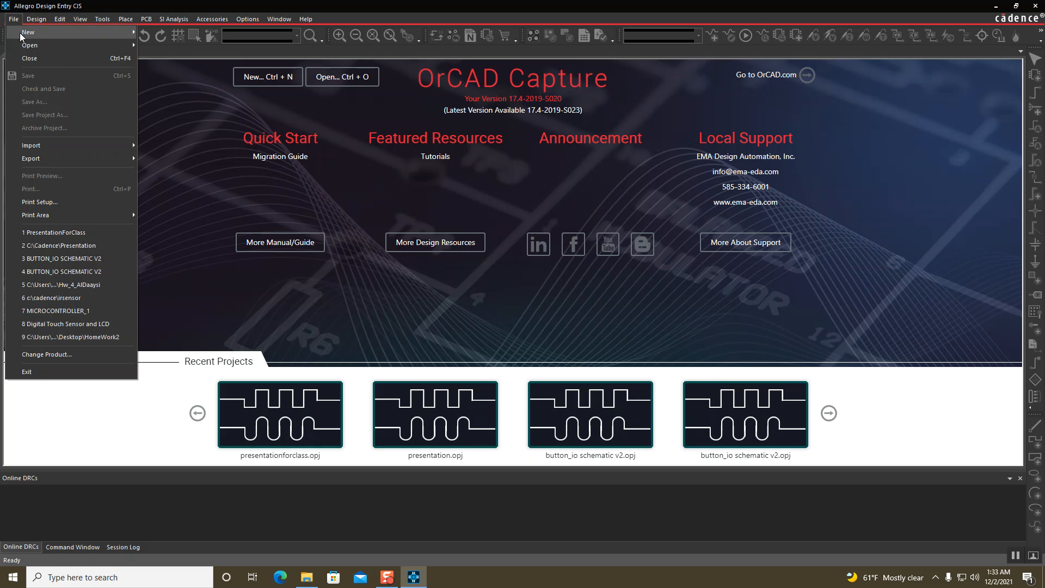
{"action": "mouse_move", "coordinate": [20, 32]}
{"action": "left_click", "coordinate": [163, 34]}
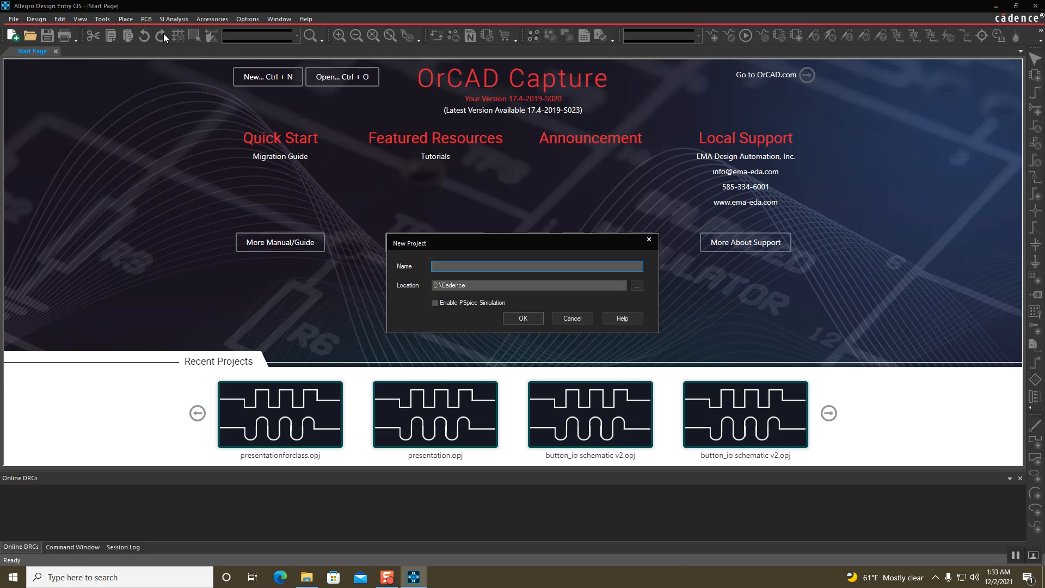
{"action": "type", "text": "Presentation"}
{"action": "left_click", "coordinate": [521, 317]}
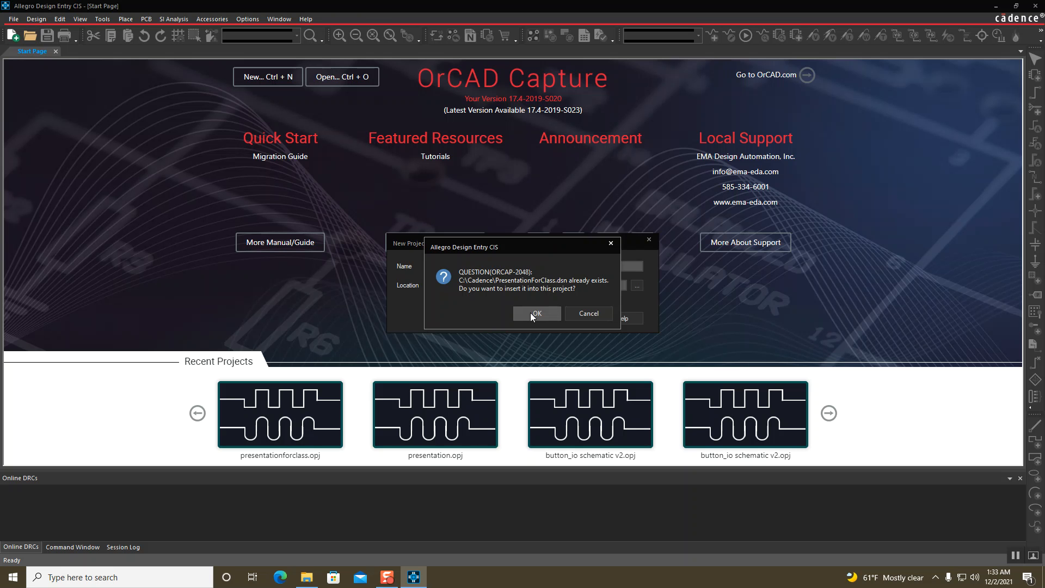
{"action": "left_click", "coordinate": [537, 313]}
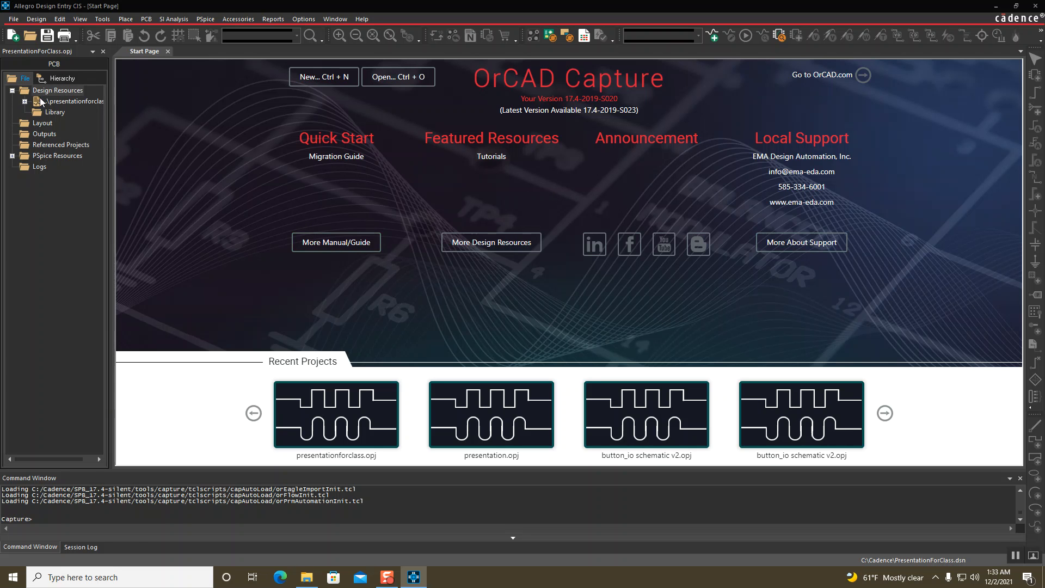
Expand the design and SCHEMATIC1 in the project tree and open PAGE1
{"action": "left_click", "coordinate": [25, 102]}
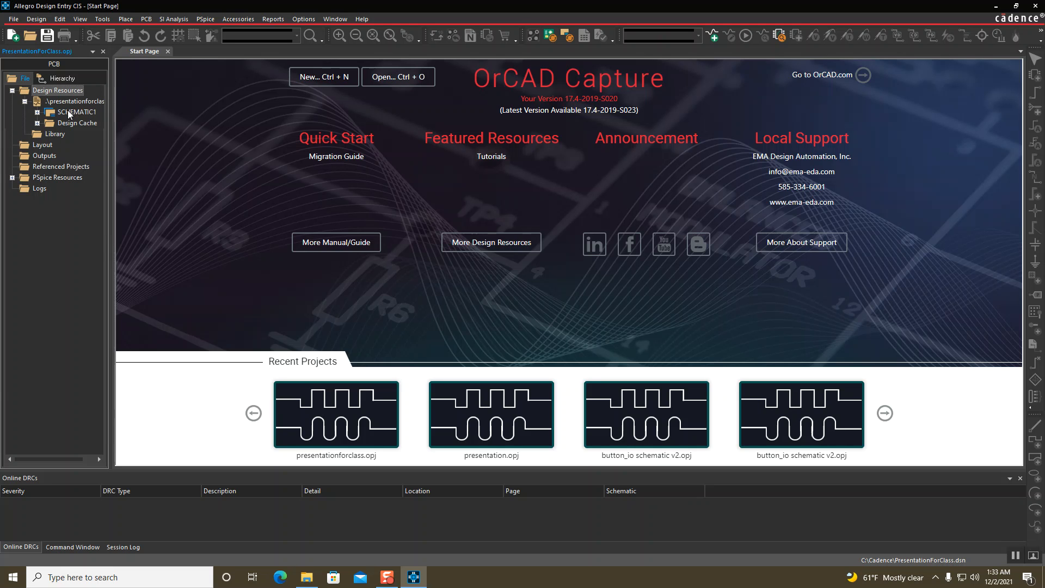
{"action": "left_click", "coordinate": [37, 112]}
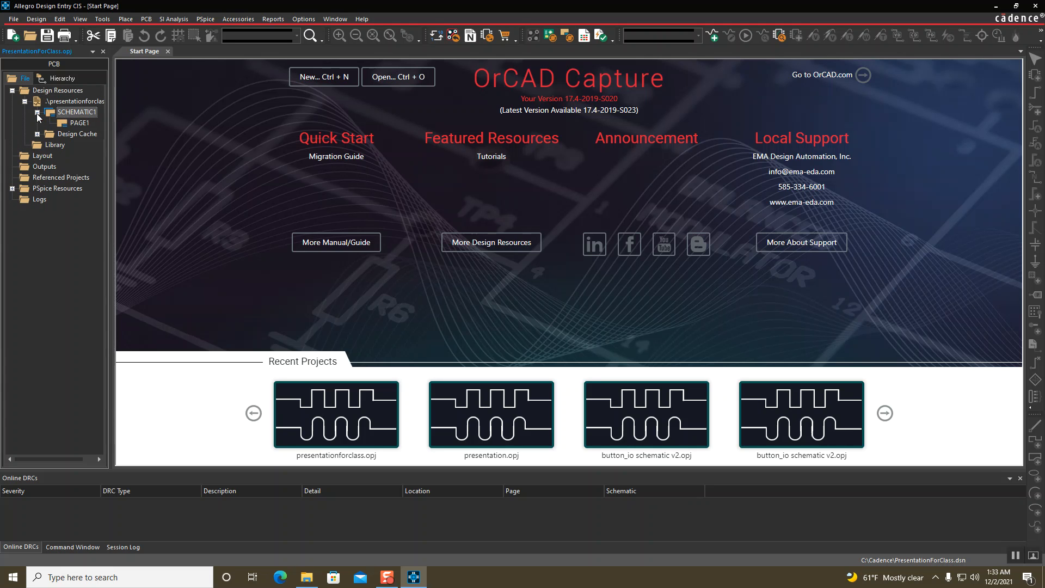
{"action": "double_click", "coordinate": [74, 123]}
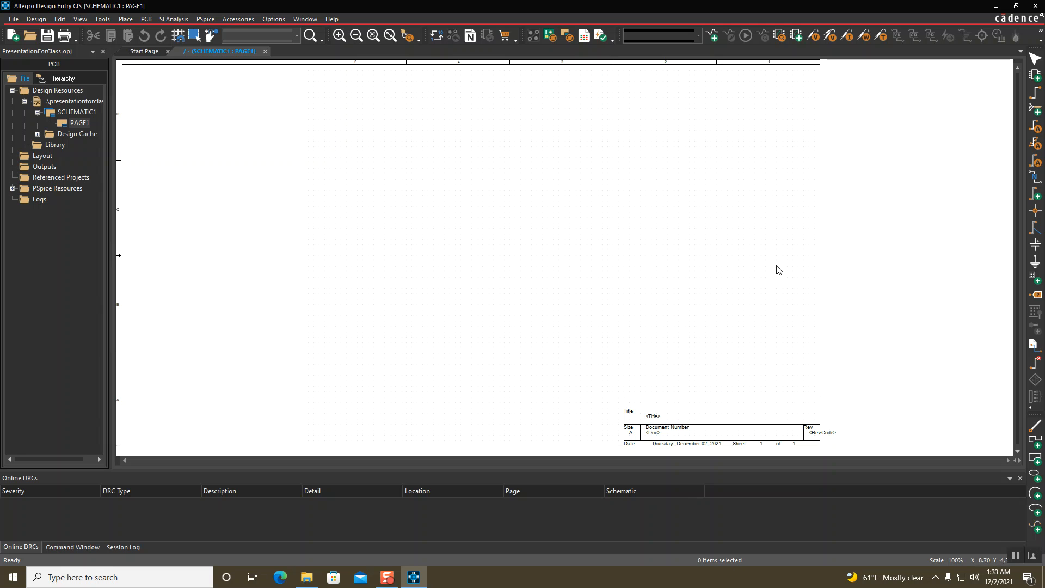
{"action": "left_click", "coordinate": [1017, 556]}
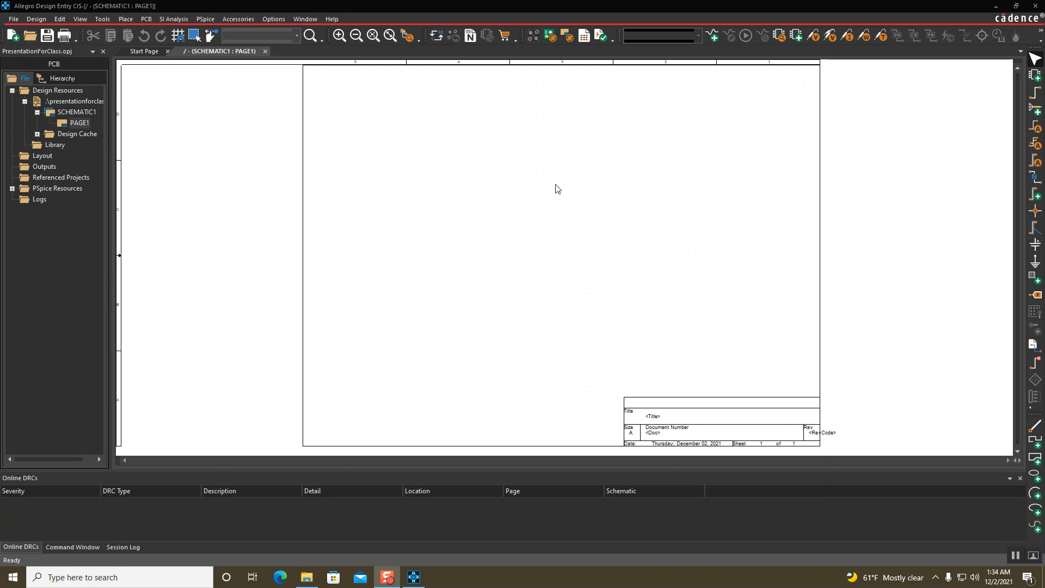
In Place Part, remove the 3.3V REGULATOR, CONNECTOR, DISCRETE, ELECTROMECHANICAL and SHIFTREGISTER libraries
{"action": "left_click", "coordinate": [1036, 76]}
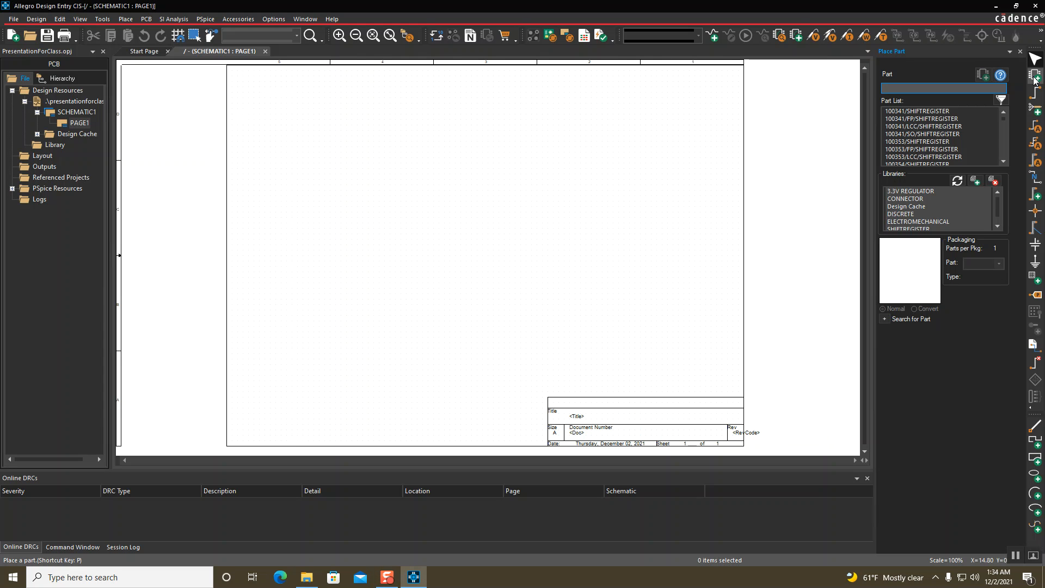
{"action": "left_click", "coordinate": [914, 191]}
{"action": "left_click", "coordinate": [993, 182]}
{"action": "left_click", "coordinate": [912, 192]}
{"action": "left_click", "coordinate": [993, 181]}
{"action": "left_click", "coordinate": [921, 199]}
{"action": "left_click", "coordinate": [992, 181]}
{"action": "left_click", "coordinate": [920, 199]}
{"action": "left_click", "coordinate": [993, 181]}
{"action": "left_click", "coordinate": [930, 199]}
{"action": "left_click", "coordinate": [996, 181]}
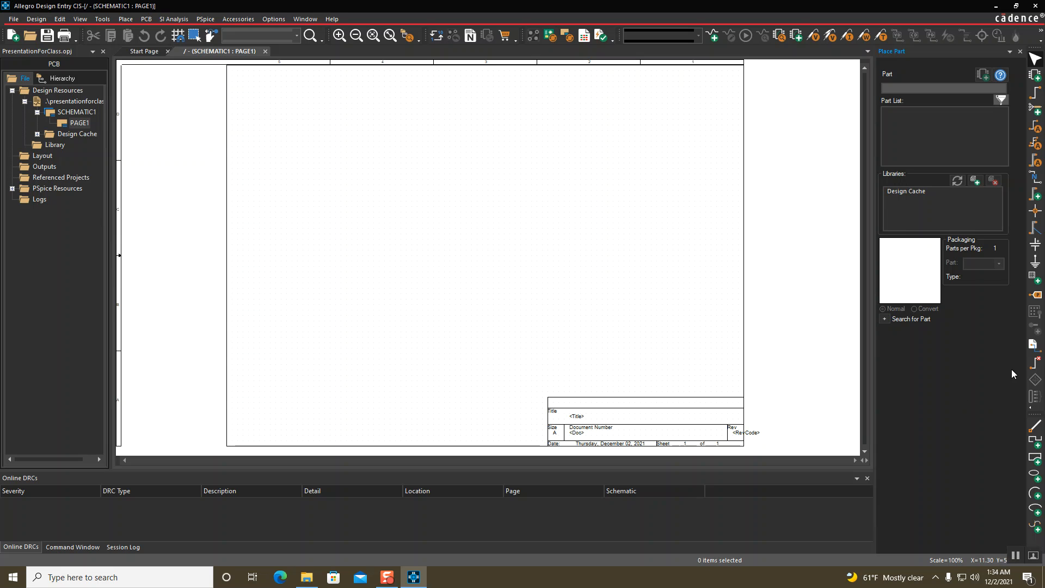
Add the Connector library from the capture library folder
{"action": "left_click", "coordinate": [975, 182]}
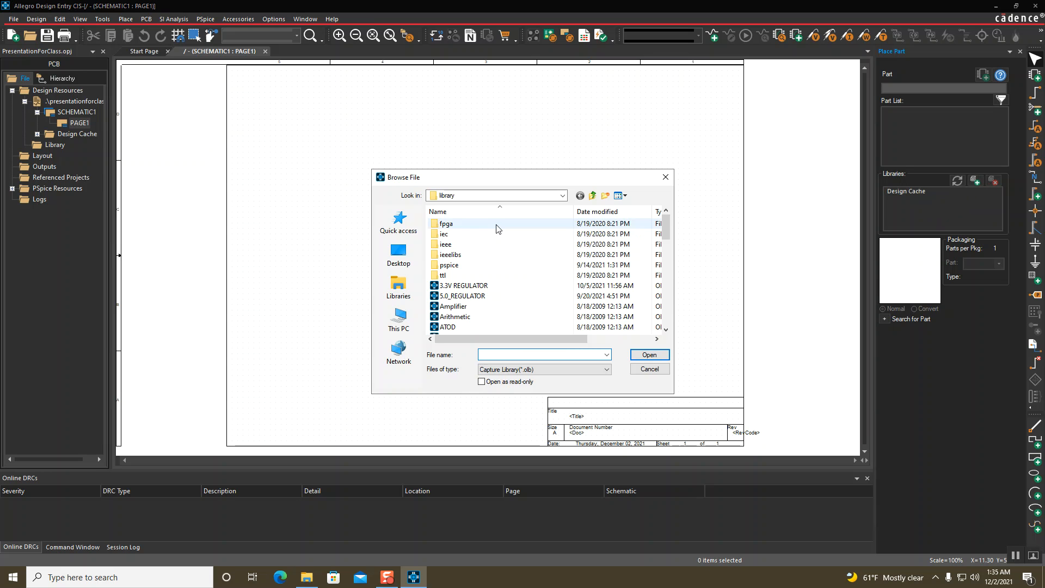
{"action": "scroll", "coordinate": [439, 237], "scroll_direction": "down", "scroll_amount": 3}
{"action": "scroll", "coordinate": [439, 238], "scroll_direction": "up", "scroll_amount": 3}
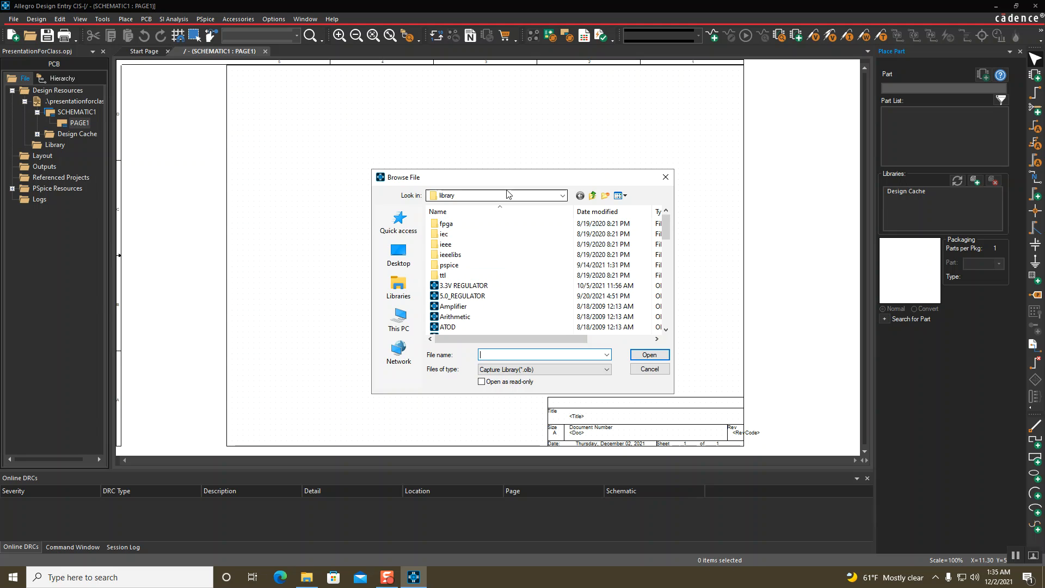
{"action": "left_click", "coordinate": [564, 196]}
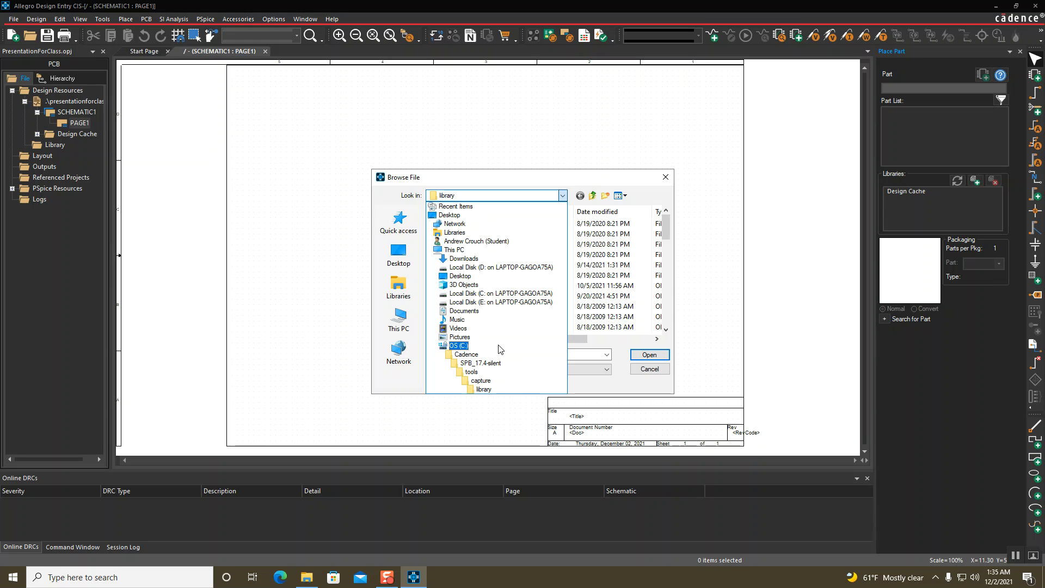
{"action": "left_click", "coordinate": [715, 340]}
{"action": "scroll", "coordinate": [473, 296], "scroll_direction": "down", "scroll_amount": 1}
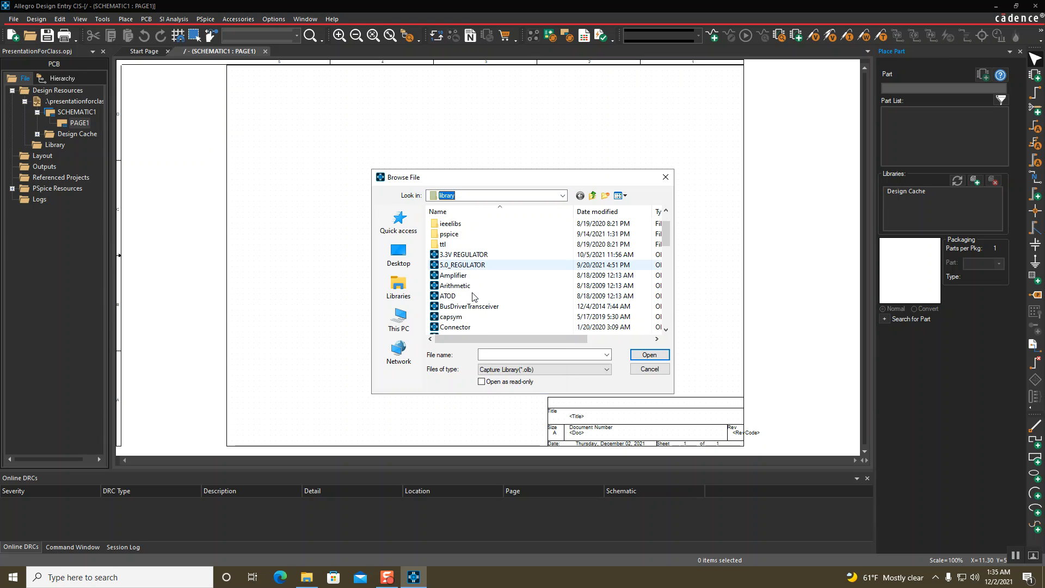
{"action": "scroll", "coordinate": [479, 292], "scroll_direction": "down", "scroll_amount": 1}
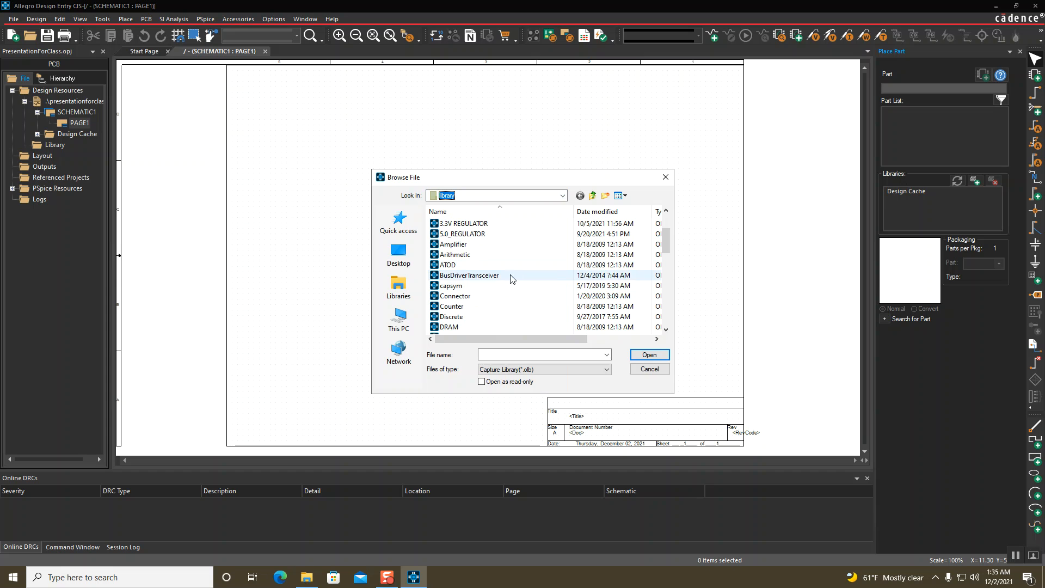
{"action": "left_click", "coordinate": [458, 296]}
{"action": "left_click", "coordinate": [648, 355]}
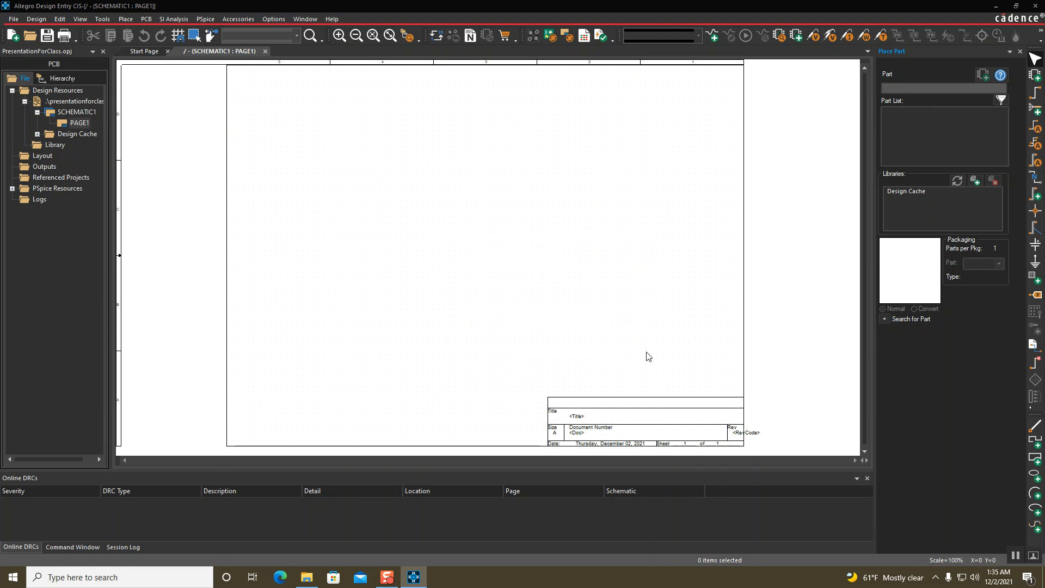
Add the Discrete library from the same folder
{"action": "left_click", "coordinate": [975, 180]}
{"action": "scroll", "coordinate": [570, 249], "scroll_direction": "down", "scroll_amount": 3}
{"action": "left_click", "coordinate": [464, 286]}
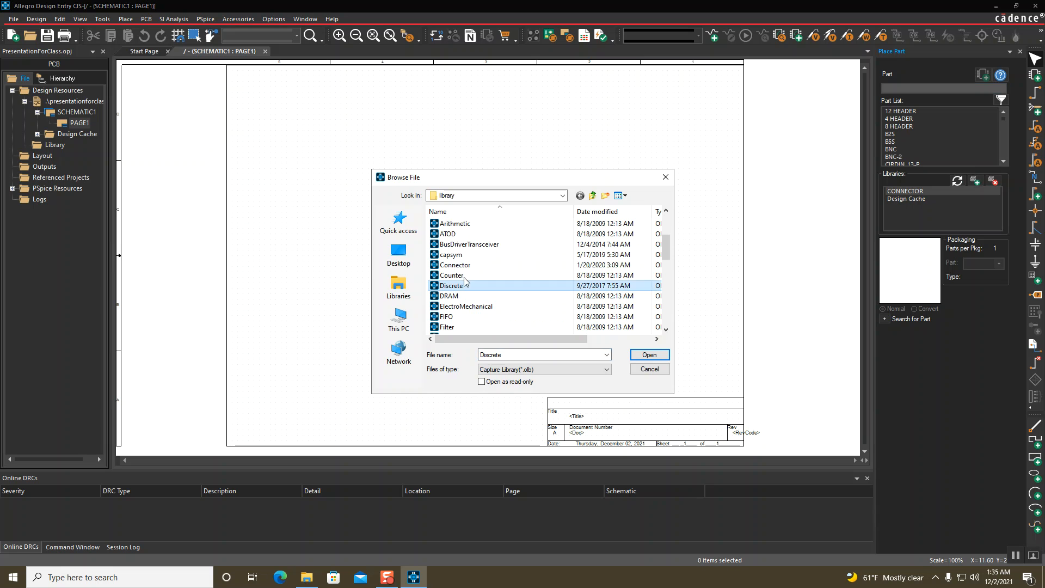
{"action": "left_click", "coordinate": [663, 356]}
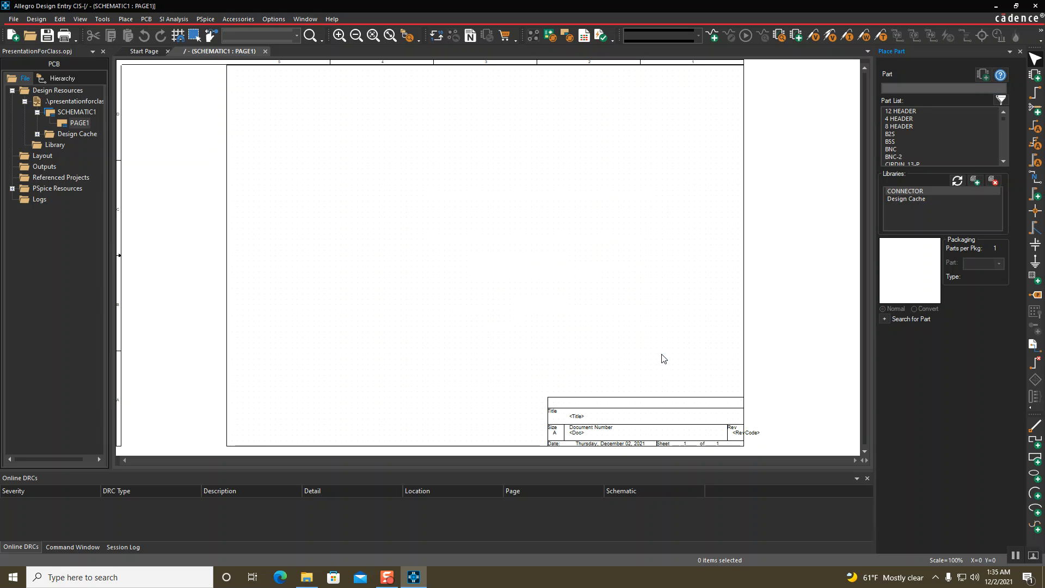
{"action": "left_click", "coordinate": [975, 181]}
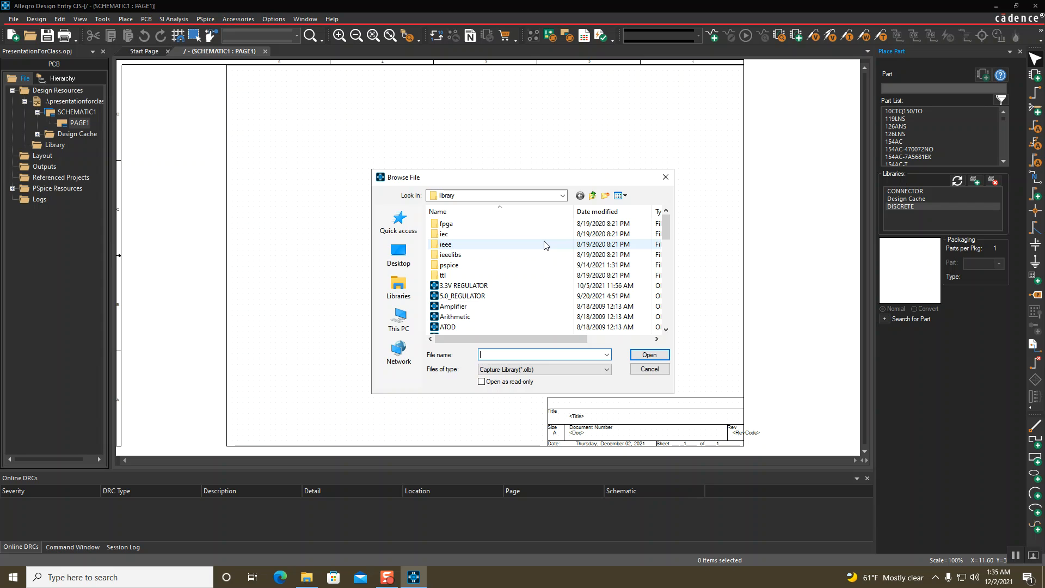
{"action": "scroll", "coordinate": [508, 272], "scroll_direction": "down", "scroll_amount": 2}
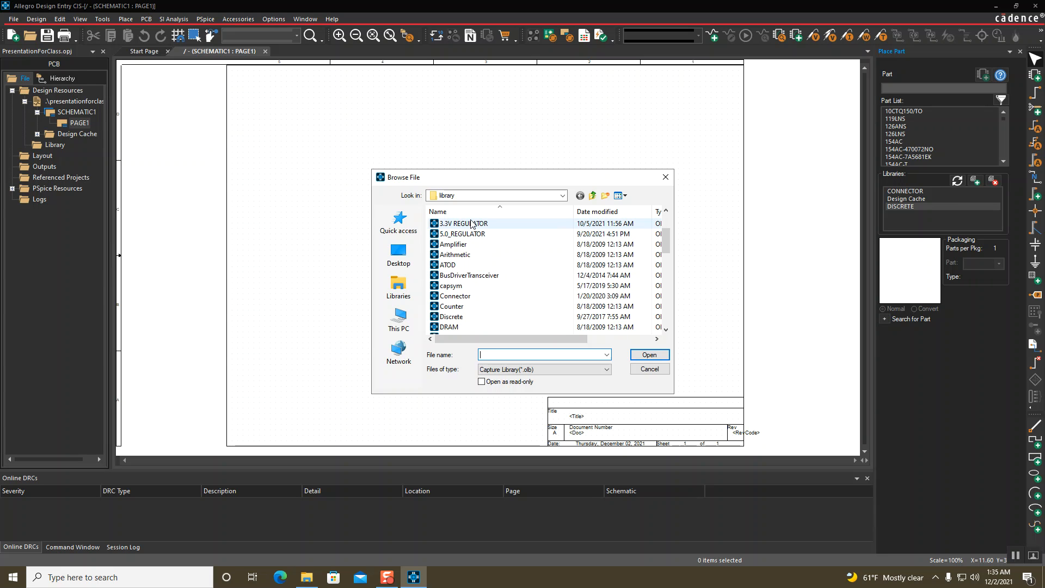
{"action": "scroll", "coordinate": [471, 244], "scroll_direction": "down", "scroll_amount": 1}
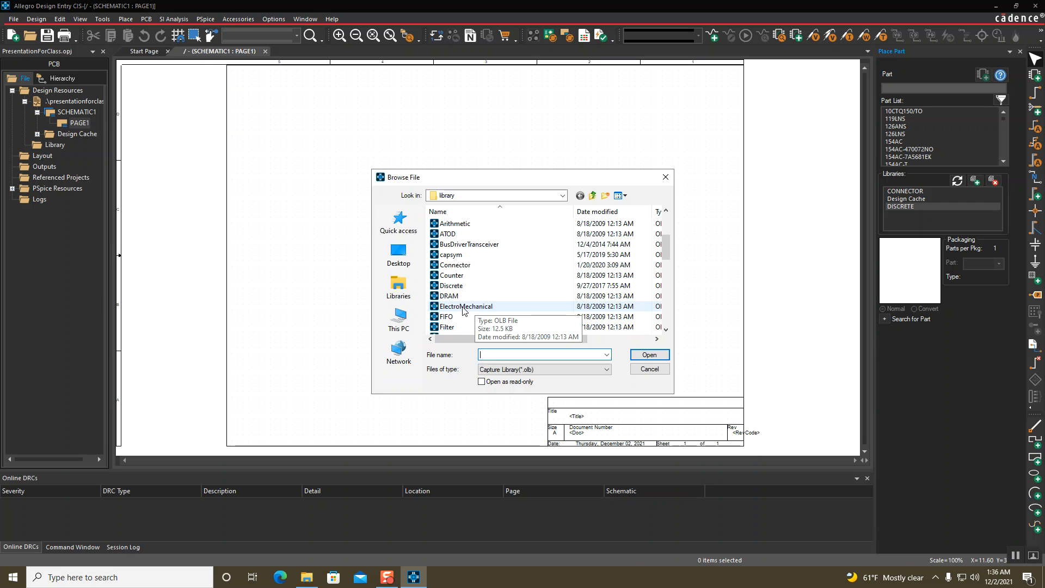
{"action": "scroll", "coordinate": [464, 309], "scroll_direction": "down", "scroll_amount": 2}
{"action": "scroll", "coordinate": [511, 293], "scroll_direction": "down", "scroll_amount": 3}
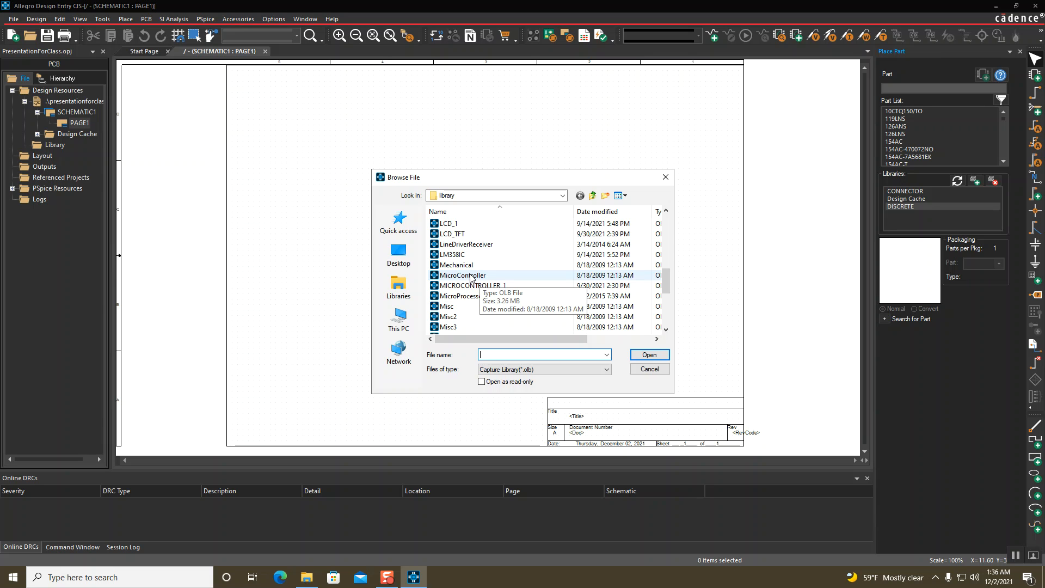
{"action": "scroll", "coordinate": [471, 279], "scroll_direction": "down", "scroll_amount": 1}
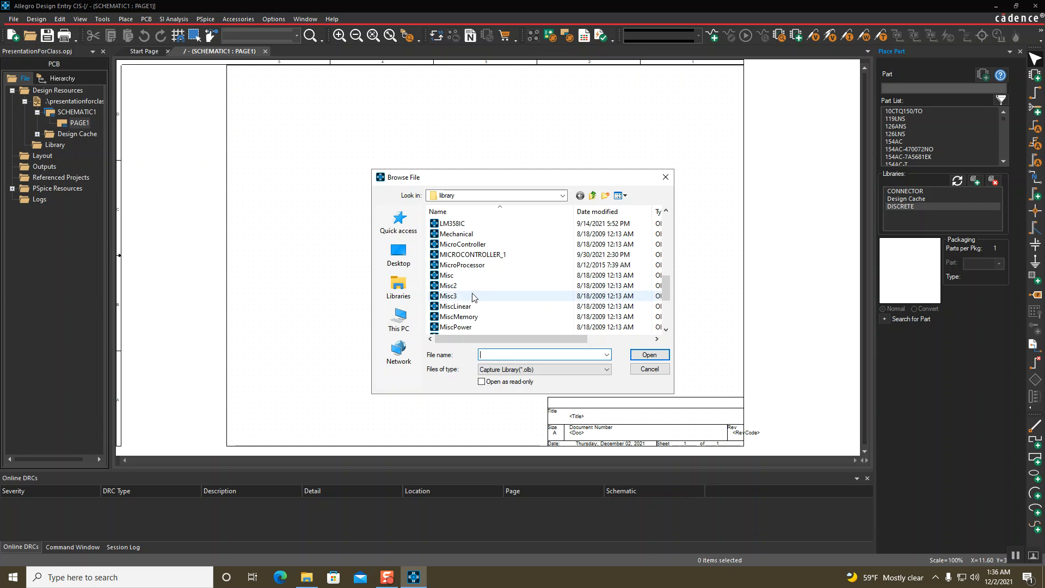
{"action": "scroll", "coordinate": [472, 293], "scroll_direction": "down", "scroll_amount": 1}
{"action": "scroll", "coordinate": [505, 281], "scroll_direction": "down", "scroll_amount": 1}
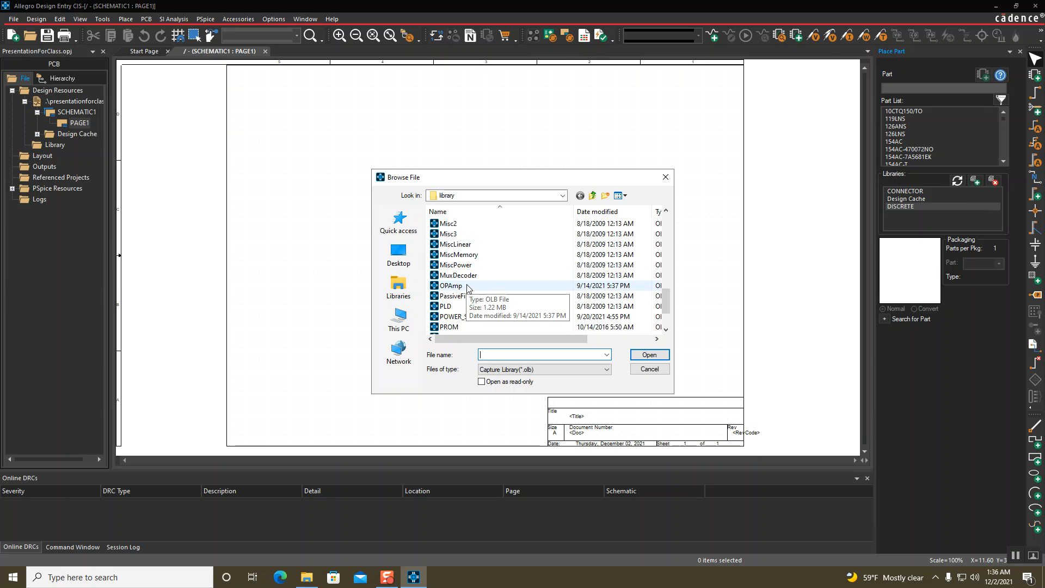
{"action": "scroll", "coordinate": [466, 288], "scroll_direction": "down", "scroll_amount": 1}
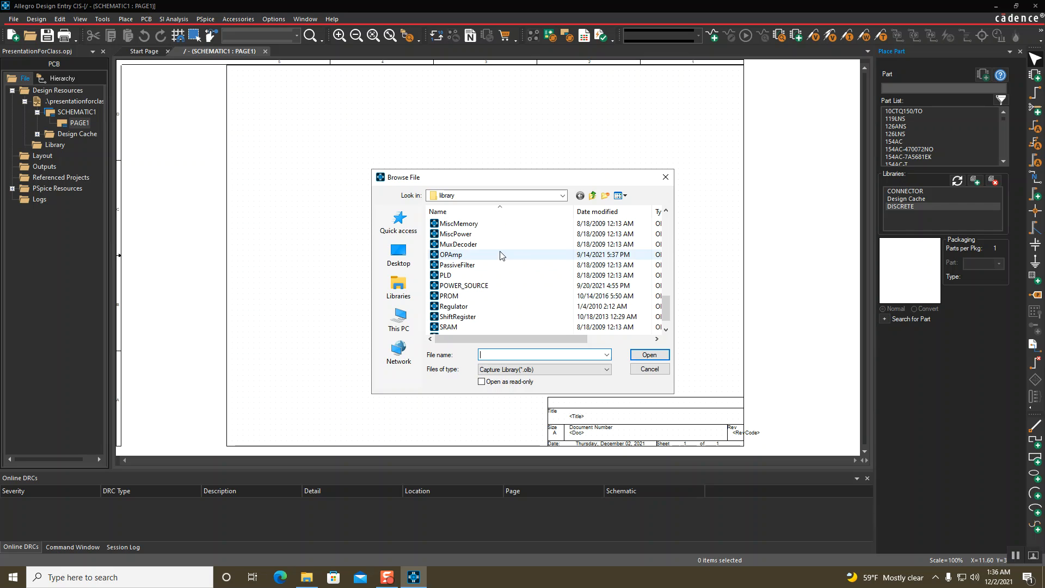
{"action": "scroll", "coordinate": [505, 287], "scroll_direction": "down", "scroll_amount": 1}
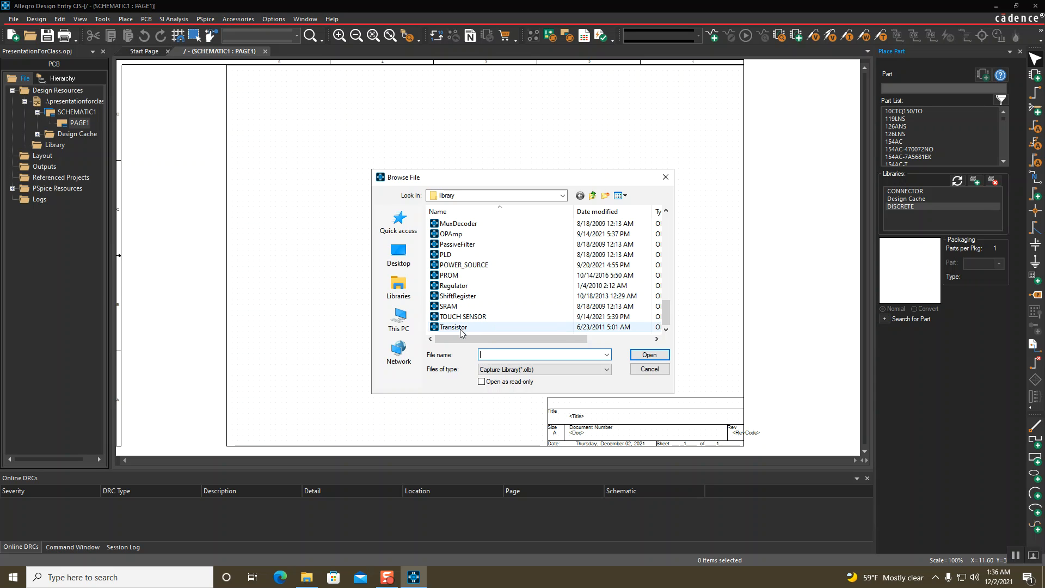
{"action": "left_click", "coordinate": [648, 370]}
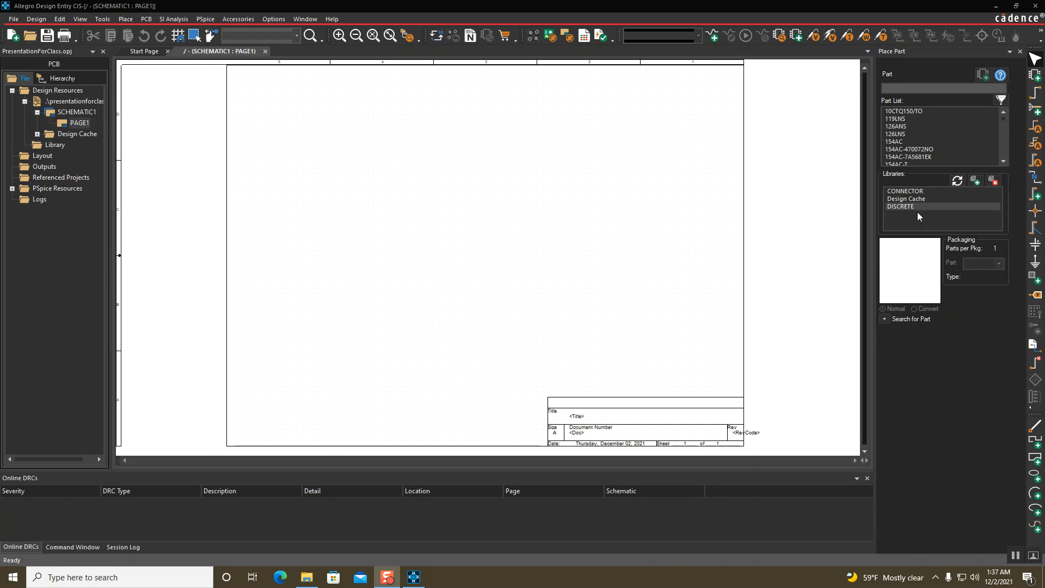
From the CONNECTOR library, place a HEADER 2 part as J1 on the page
{"action": "left_click", "coordinate": [916, 191]}
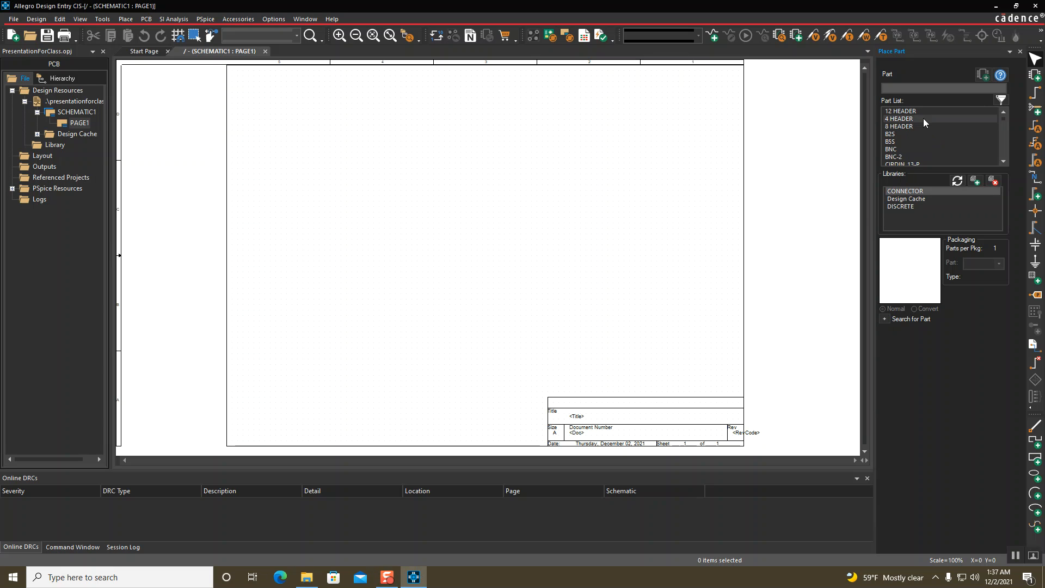
{"action": "left_click", "coordinate": [928, 89]}
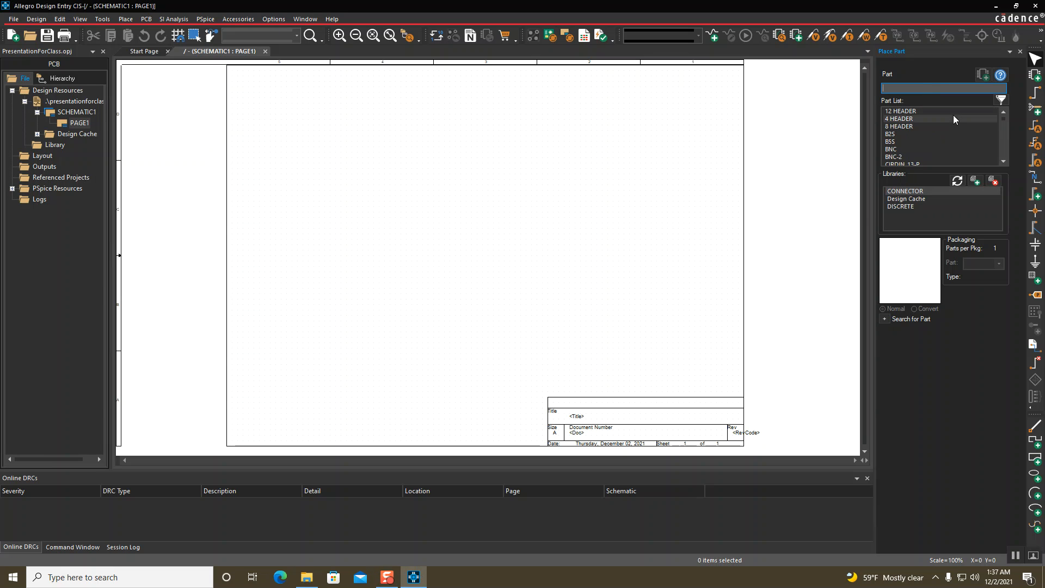
{"action": "type", "text": "con"}
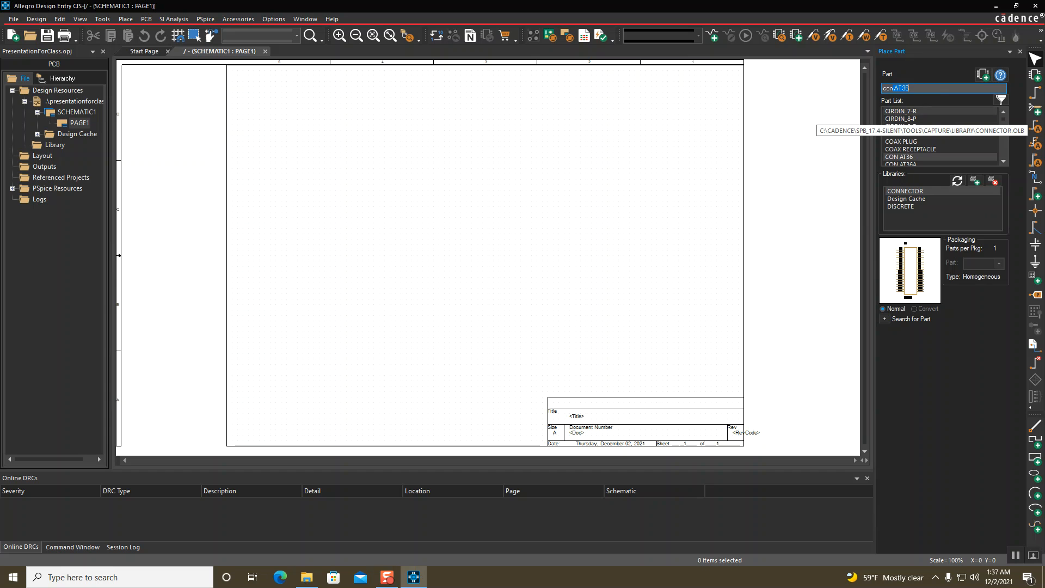
{"action": "key", "text": "BackSpace"}
{"action": "key", "text": "BackSpace"}
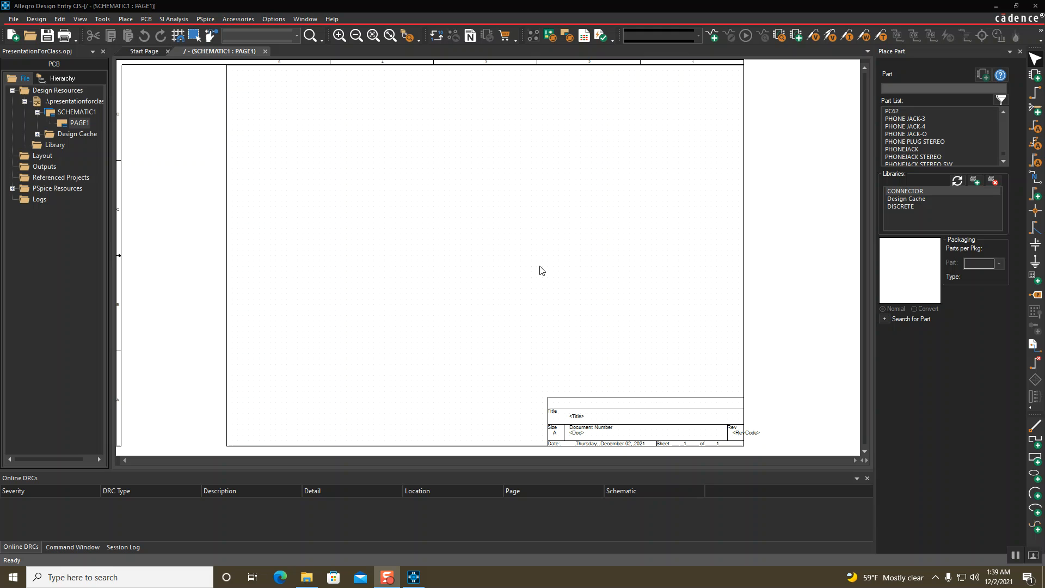
{"action": "left_click", "coordinate": [914, 191]}
{"action": "left_click", "coordinate": [906, 87]}
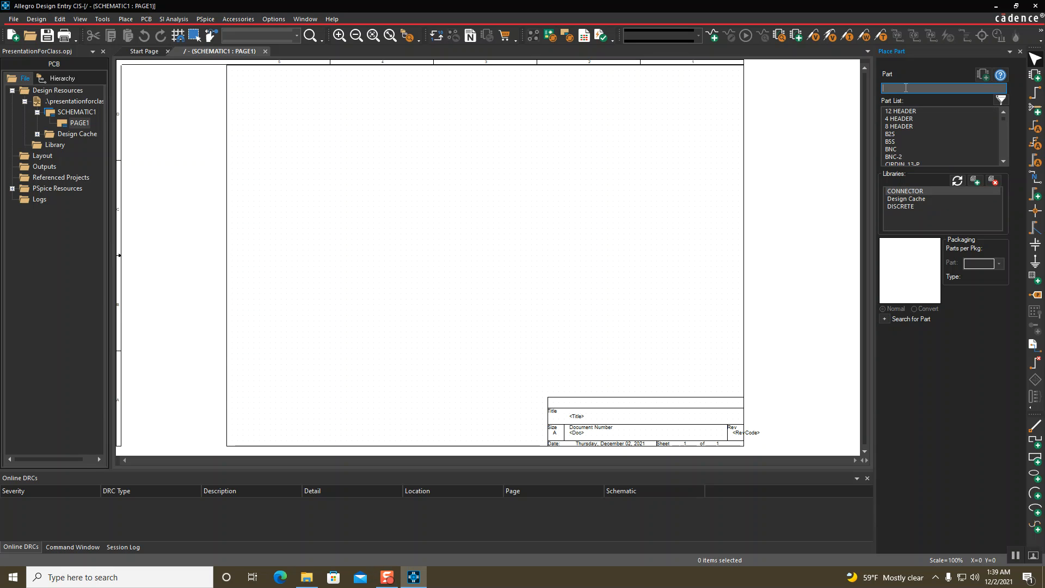
{"action": "type", "text": "header 1"}
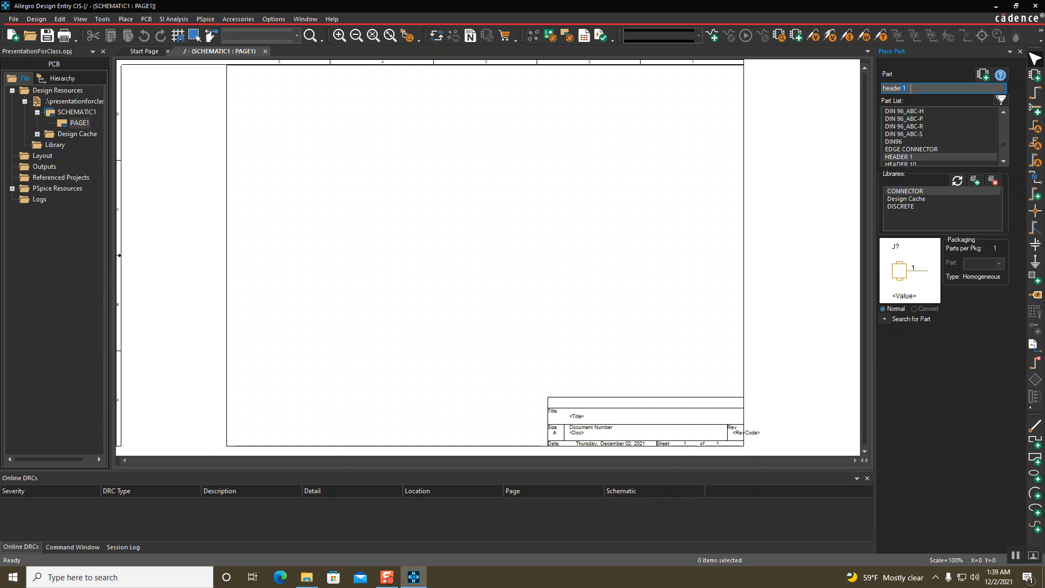
{"action": "key", "text": "BackSpace"}
{"action": "type", "text": "2"}
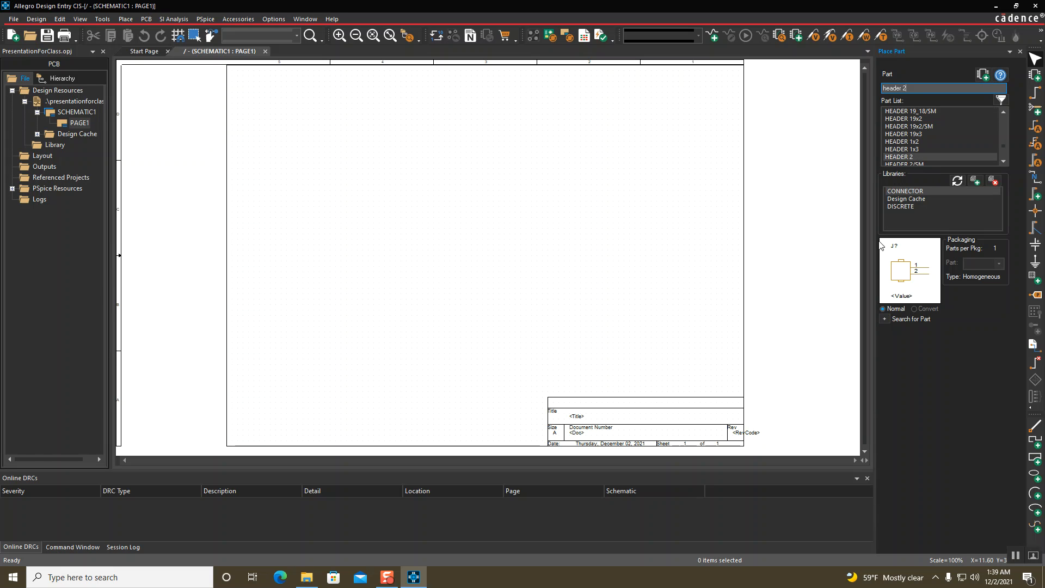
{"action": "key", "text": "Return"}
{"action": "left_click", "coordinate": [374, 214]}
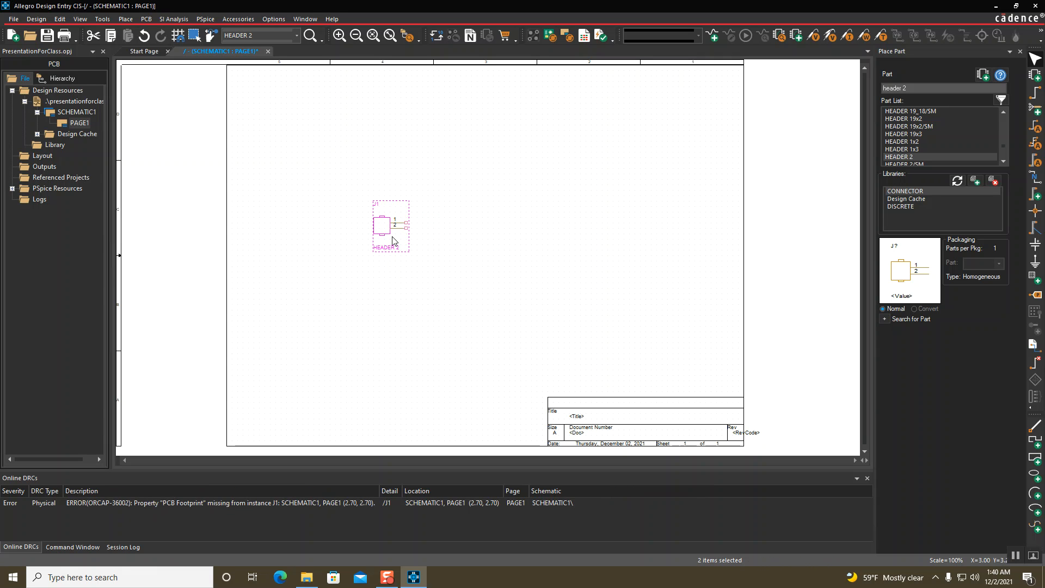
Place a JUMPER1 part as J2 to the right of the header
{"action": "left_click", "coordinate": [937, 88]}
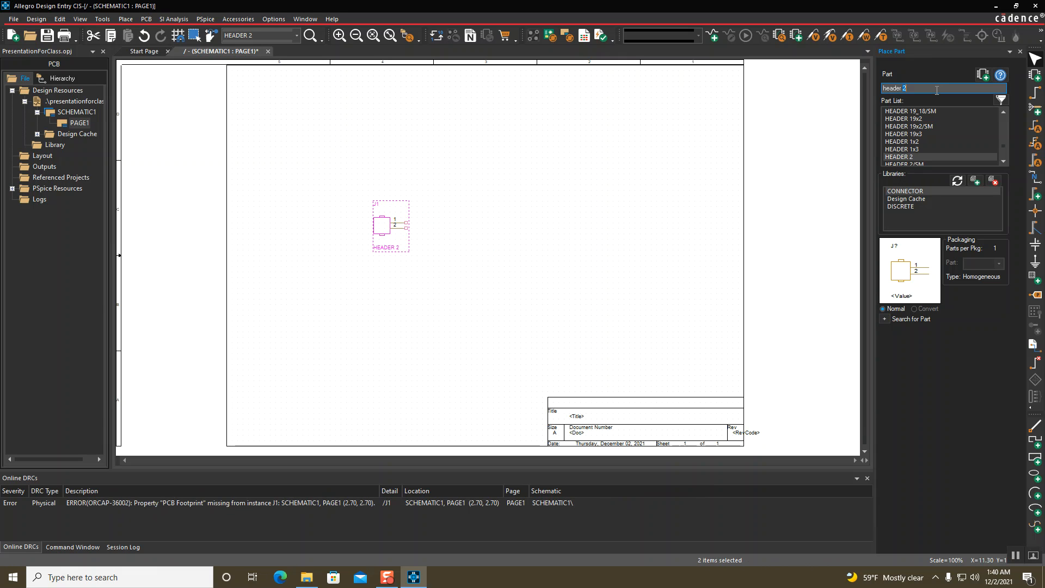
{"action": "type", "text": "jumper"}
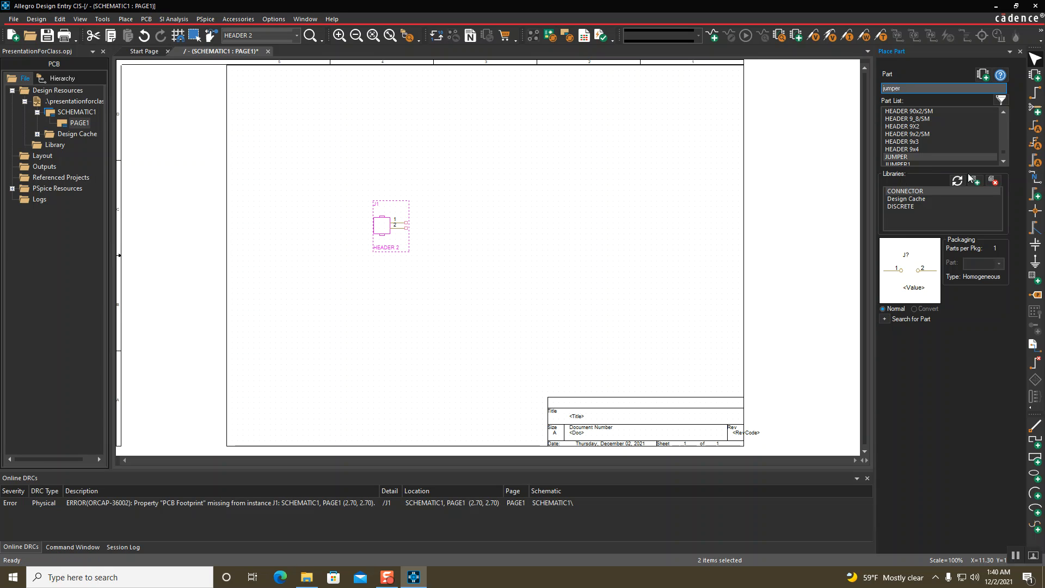
{"action": "left_click", "coordinate": [902, 164]}
{"action": "scroll", "coordinate": [902, 152], "scroll_direction": "up", "scroll_amount": 2}
{"action": "left_click", "coordinate": [905, 142]}
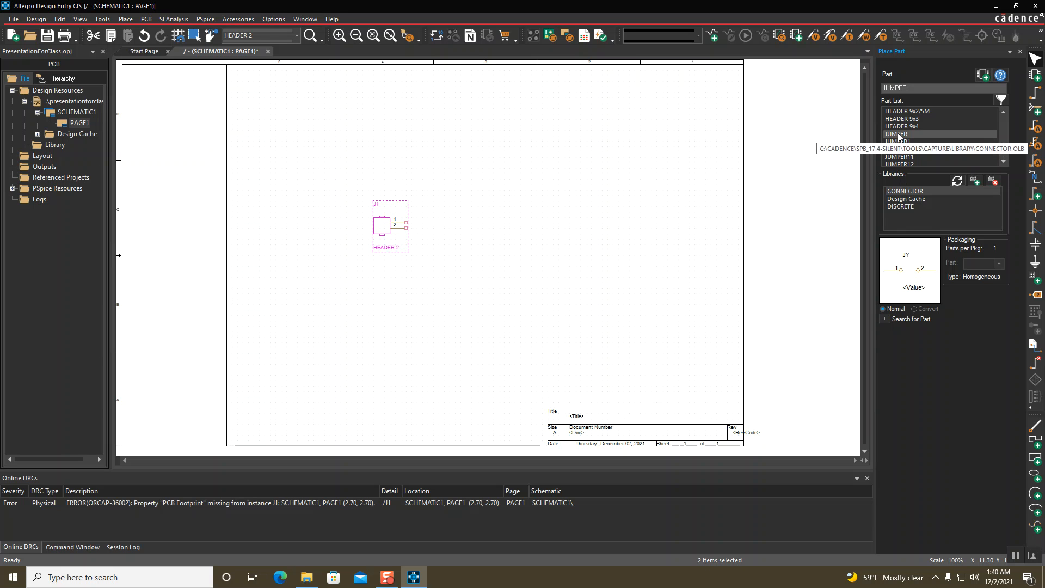
{"action": "double_click", "coordinate": [897, 142]}
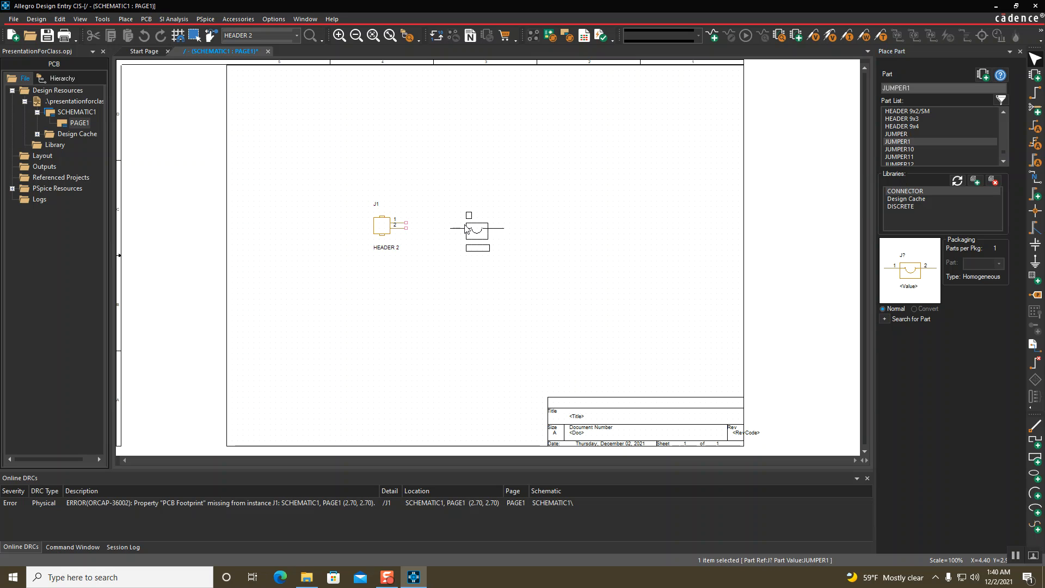
{"action": "left_click", "coordinate": [468, 228]}
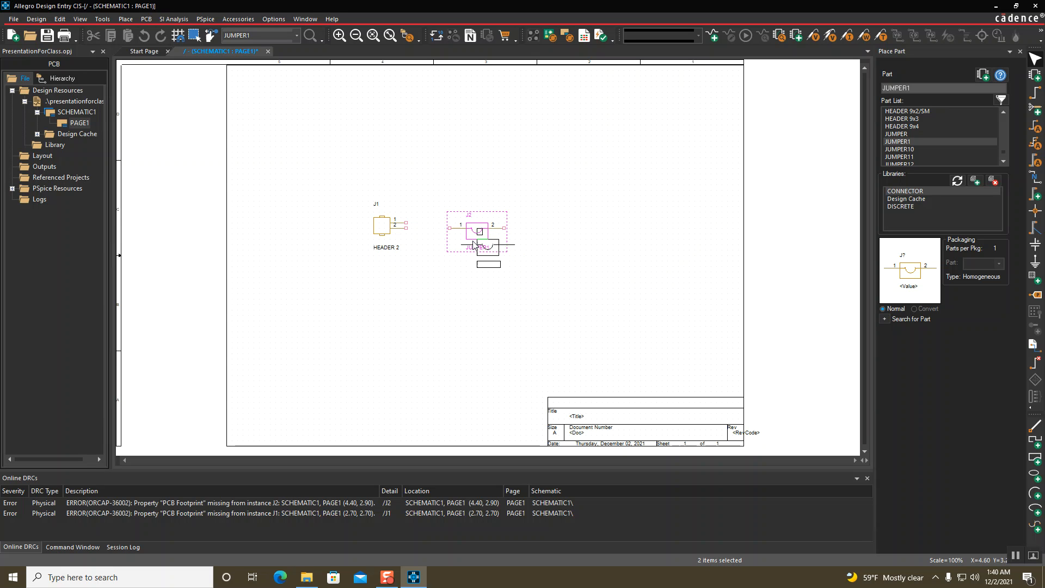
{"action": "key", "text": "Escape"}
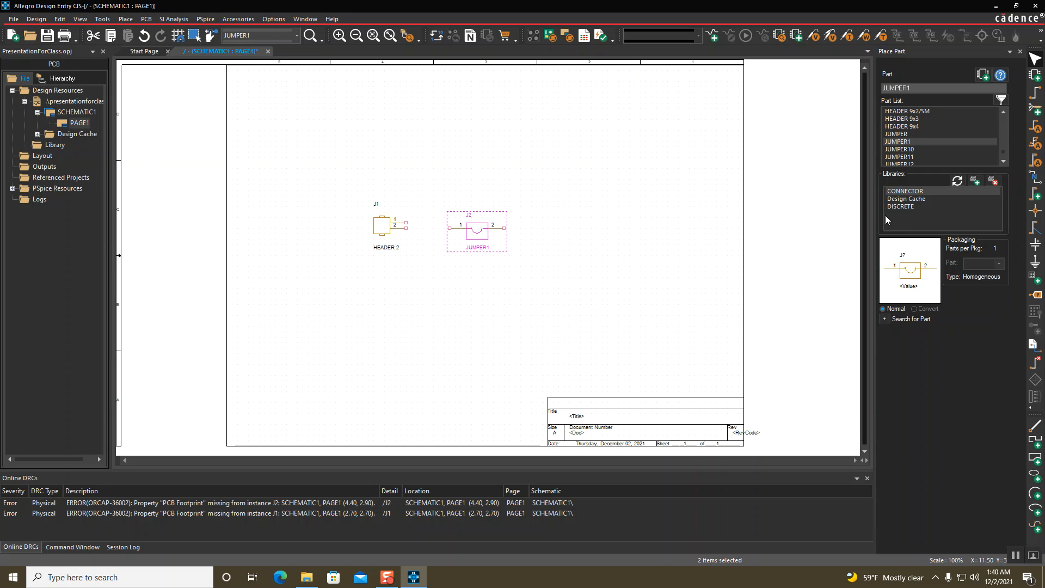
From the DISCRETE library, place a horizontal RESISTOR R1 above the jumper
{"action": "left_click", "coordinate": [904, 208]}
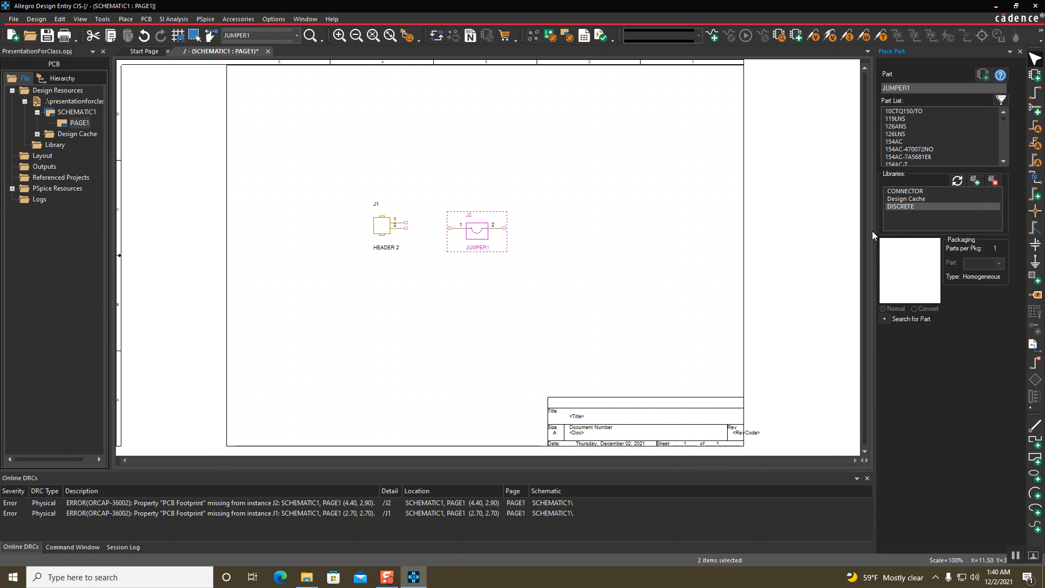
{"action": "double_click", "coordinate": [888, 88]}
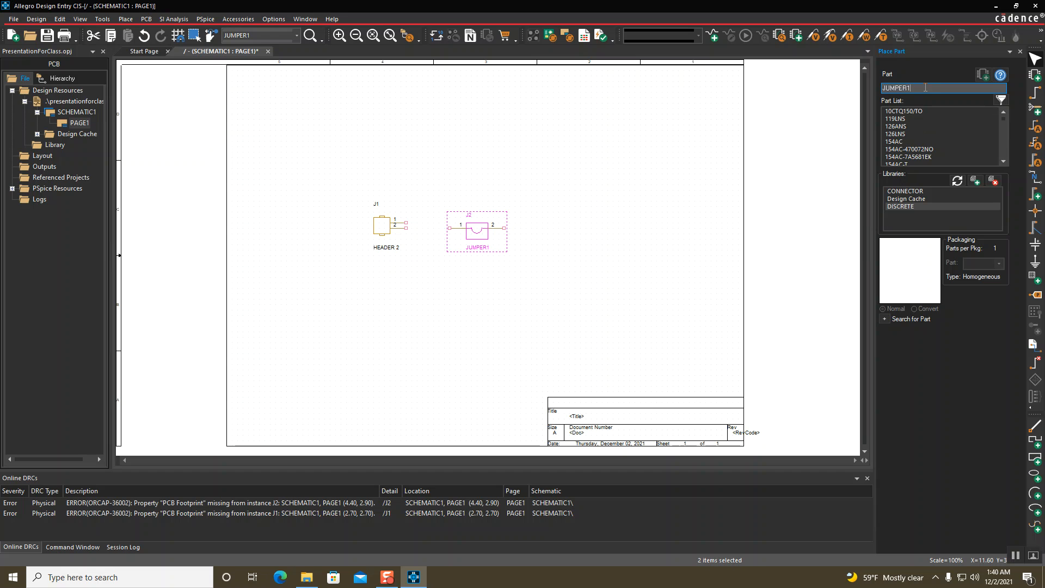
{"action": "type", "text": "res"}
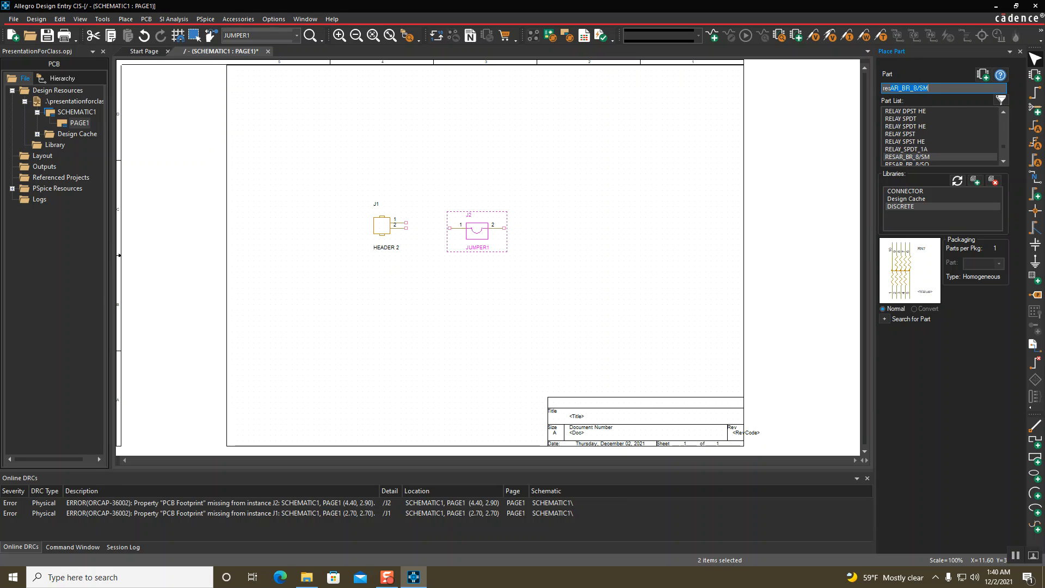
{"action": "type", "text": "isTOR"}
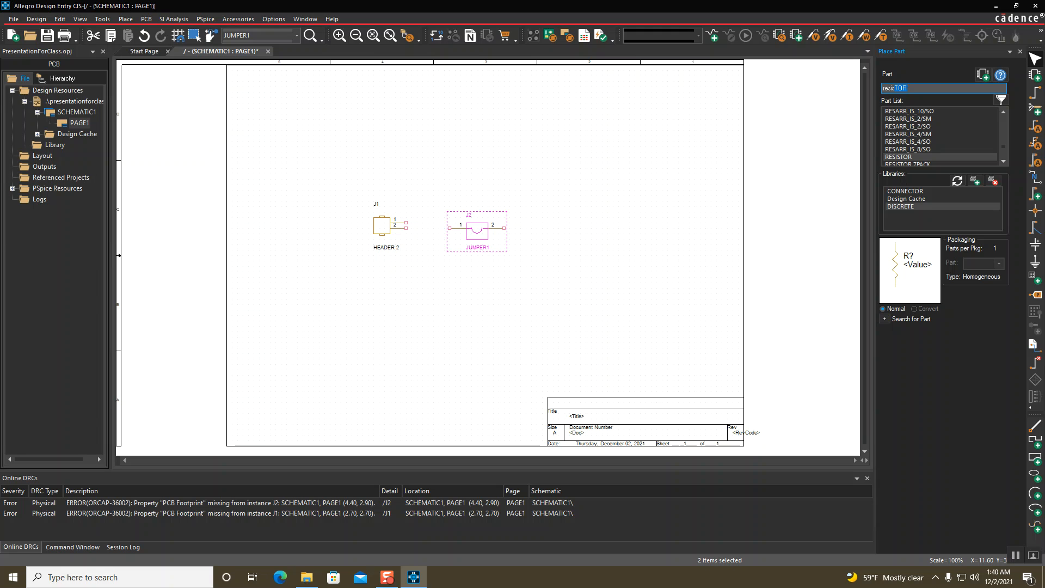
{"action": "key", "text": "Return"}
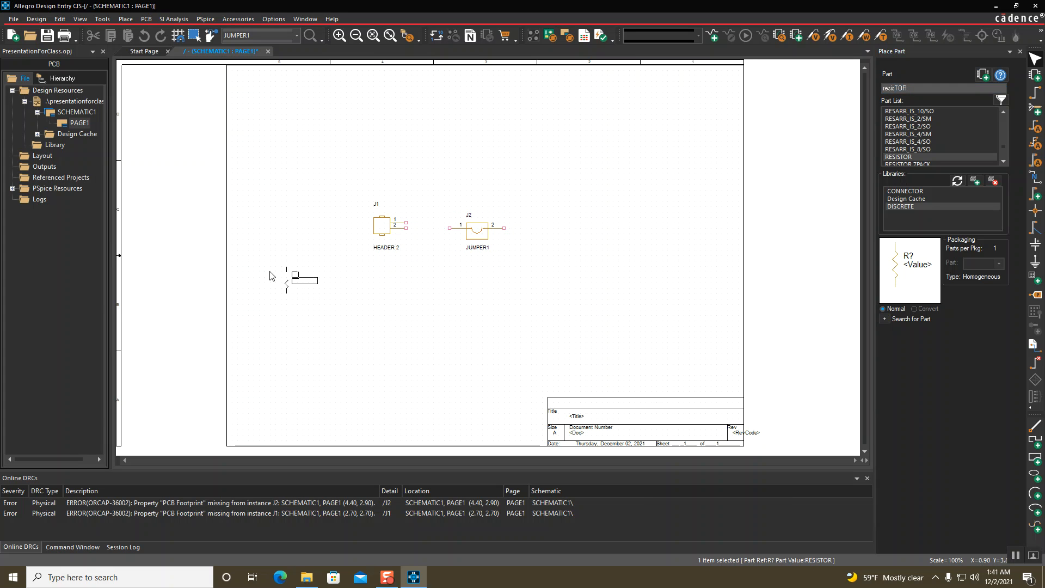
{"action": "key", "text": "r"}
{"action": "key", "text": "r"}
{"action": "key", "text": "r"}
{"action": "left_click", "coordinate": [463, 183]}
Place an LED D1 to the right of the resistor
{"action": "double_click", "coordinate": [939, 89]}
{"action": "type", "text": "led"}
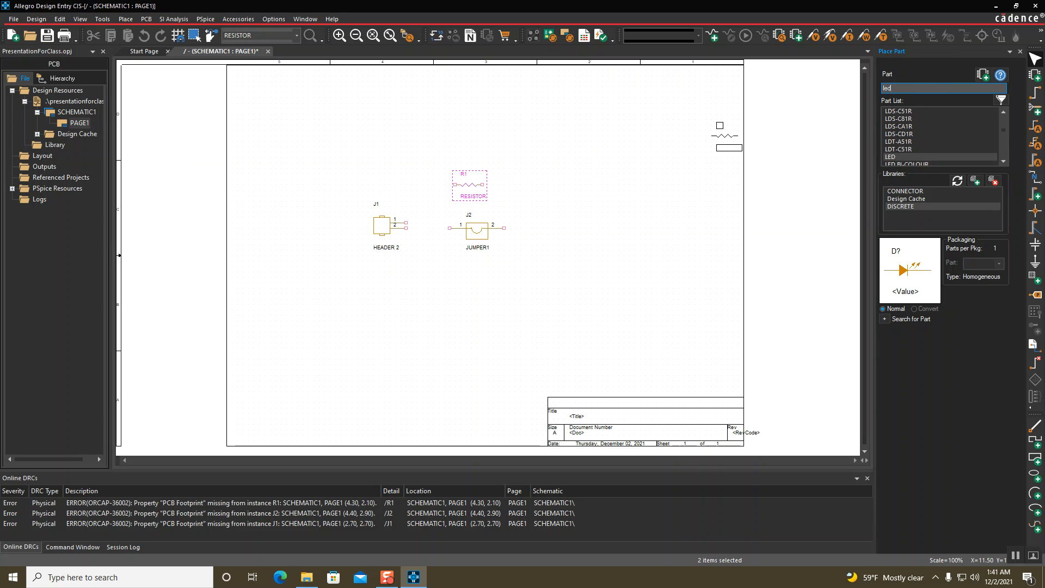
{"action": "key", "text": "Return"}
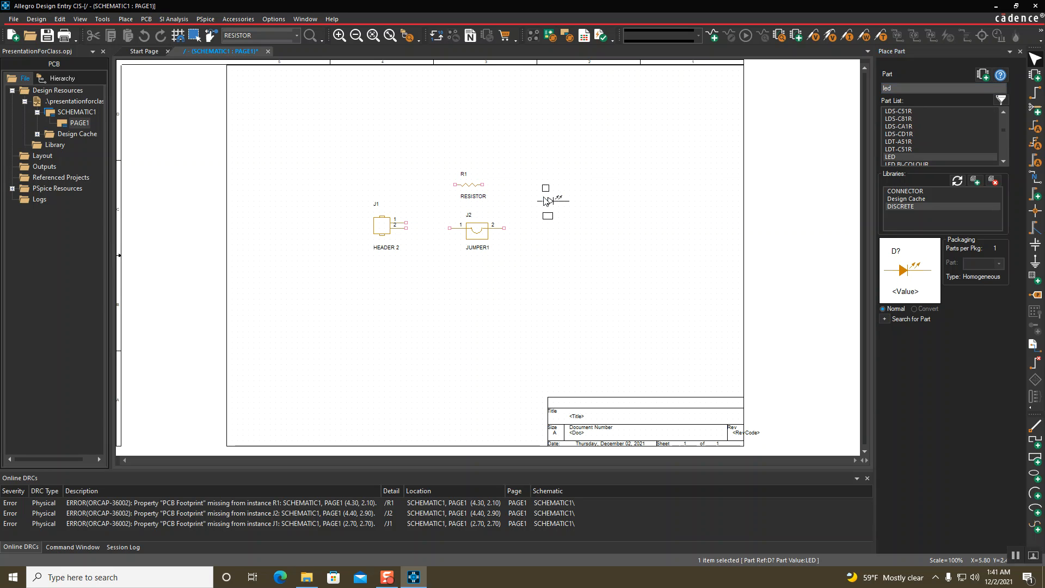
{"action": "left_click", "coordinate": [520, 185]}
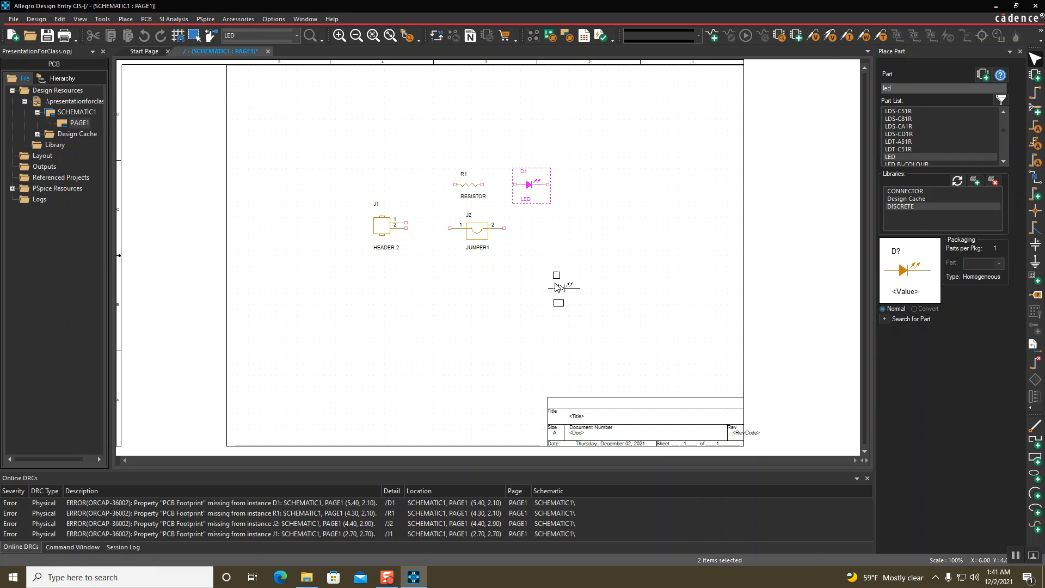
{"action": "key", "text": "Escape"}
{"action": "left_click", "coordinate": [582, 300]}
Move jumper J2 lower and rotate LED D1 to point downward beside R1
{"action": "left_click_drag", "start_coordinate": [469, 233], "coordinate": [475, 271]}
{"action": "left_click", "coordinate": [467, 186]}
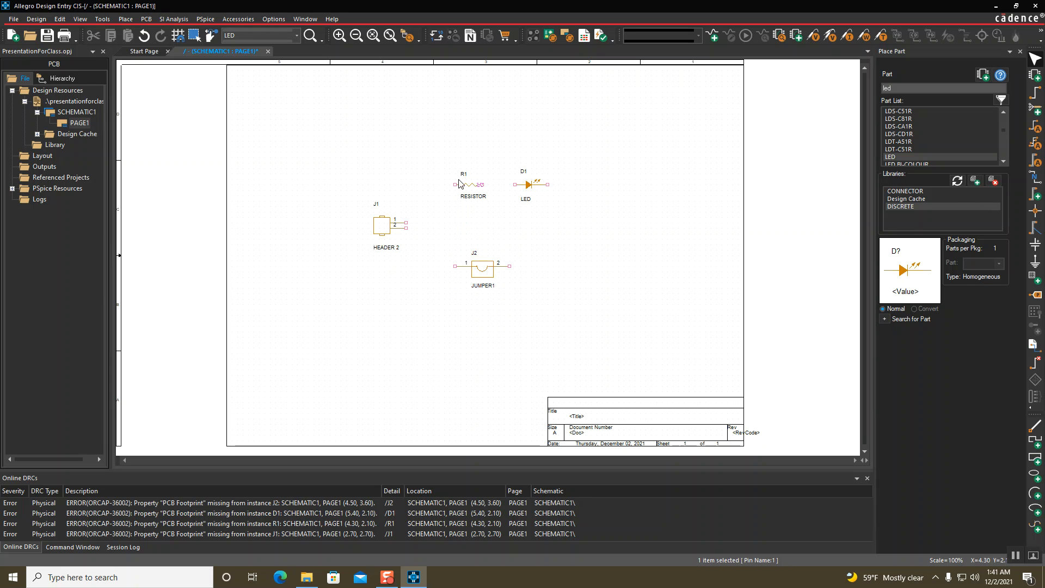
{"action": "left_click", "coordinate": [531, 189]}
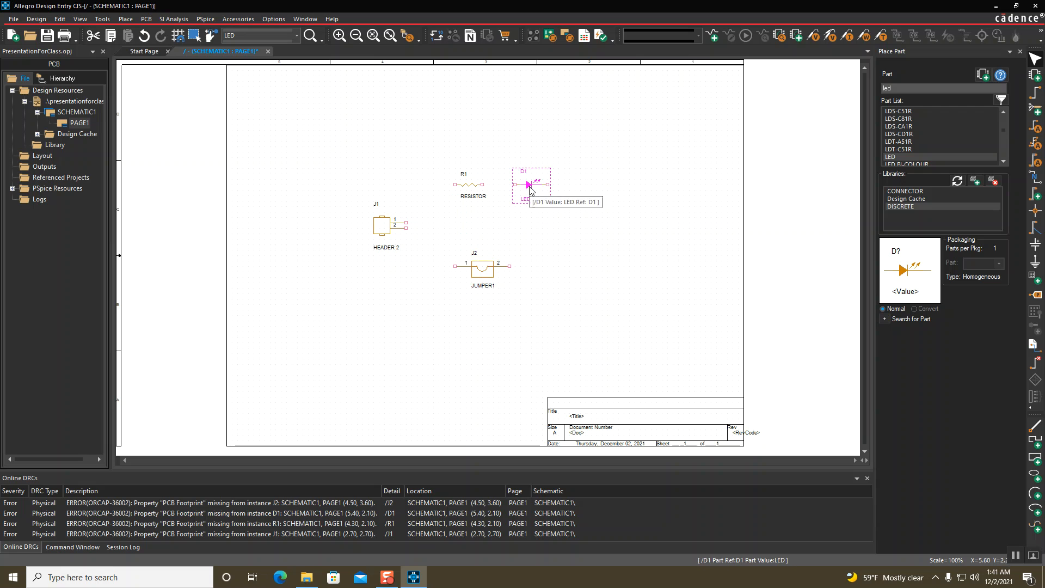
{"action": "key", "text": "r"}
{"action": "key", "text": "r"}
{"action": "key", "text": "r"}
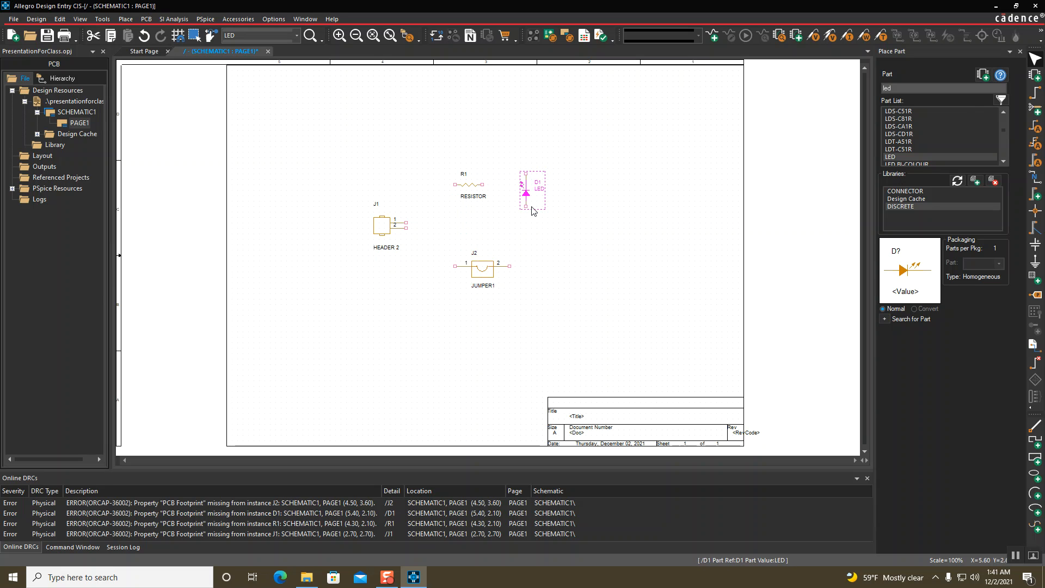
{"action": "left_click_drag", "start_coordinate": [527, 190], "coordinate": [526, 227]}
{"action": "left_click", "coordinate": [600, 273]}
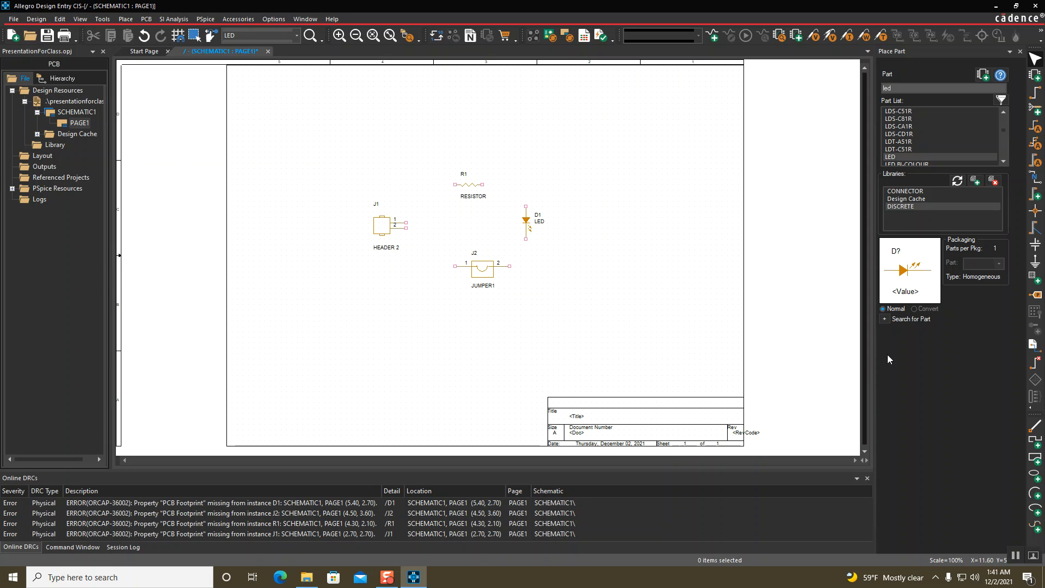
Wire J1 to R1, R1 to D1, D1 to J2 pin 2, and J2 pin 1 back to J1
{"action": "left_click", "coordinate": [1036, 96]}
{"action": "left_click", "coordinate": [406, 222]}
{"action": "left_click", "coordinate": [455, 185]}
{"action": "left_click", "coordinate": [483, 185]}
{"action": "left_click", "coordinate": [525, 206]}
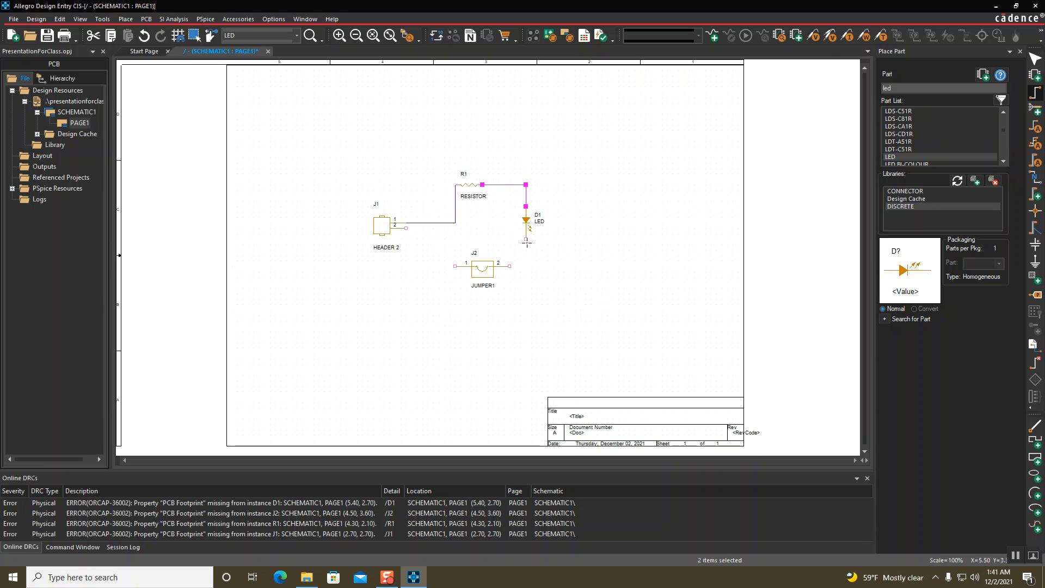
{"action": "left_click", "coordinate": [526, 239]}
{"action": "left_click", "coordinate": [510, 266]}
{"action": "left_click", "coordinate": [453, 266]}
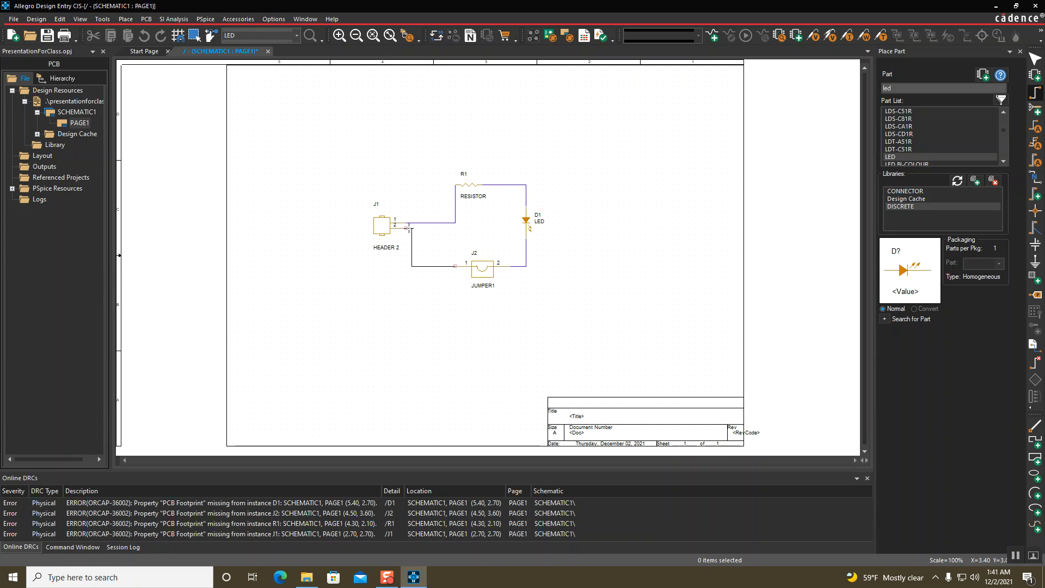
{"action": "left_click", "coordinate": [407, 228]}
{"action": "key", "text": "Escape"}
{"action": "left_click", "coordinate": [483, 320]}
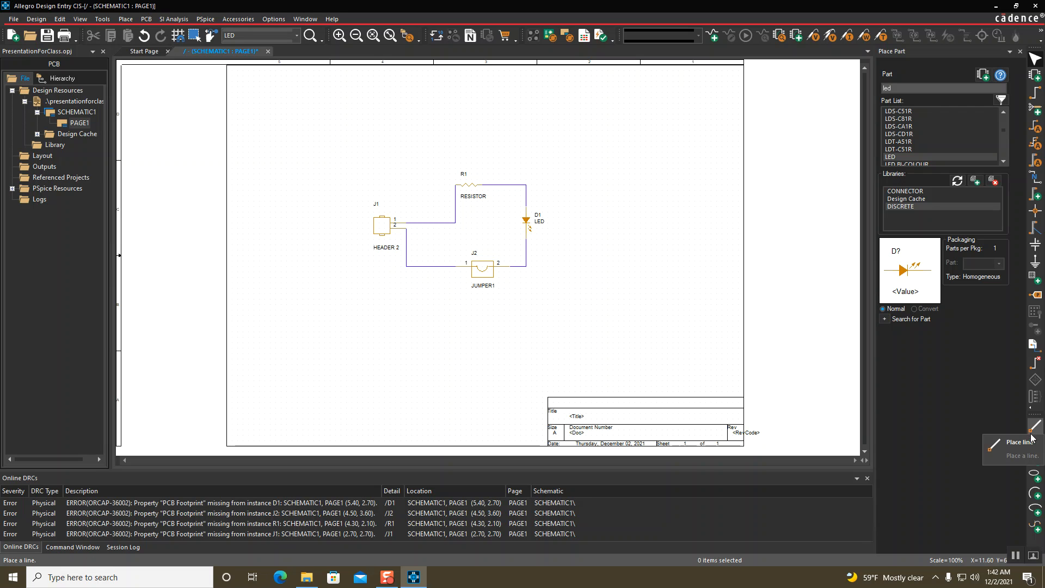
Delete the R1-to-D1 wire and draw a replacement from R1's right pin toward D1
{"action": "left_click", "coordinate": [527, 191]}
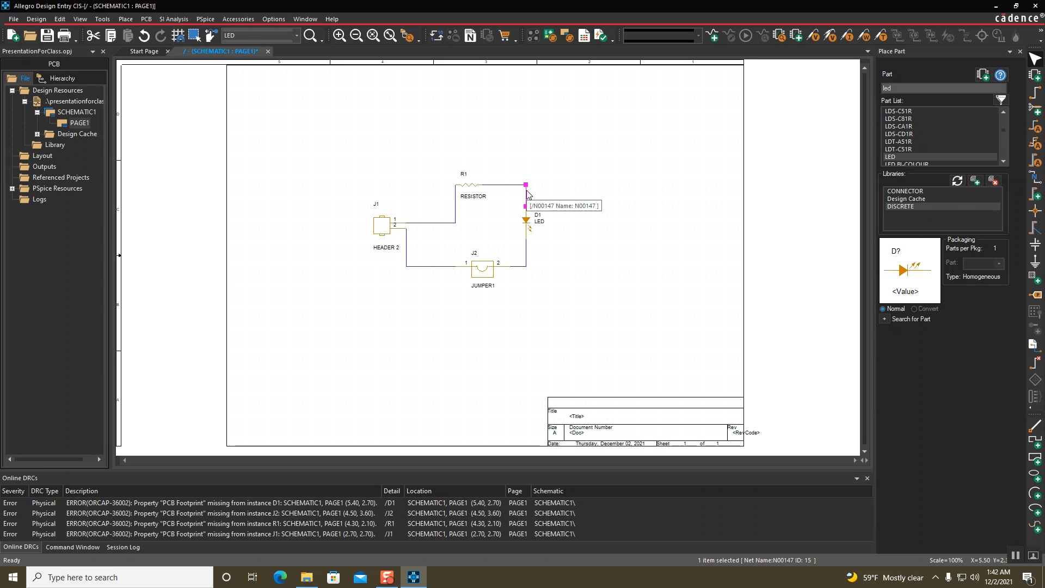
{"action": "key", "text": "Delete"}
{"action": "left_click", "coordinate": [1035, 426]}
{"action": "left_click", "coordinate": [482, 185]}
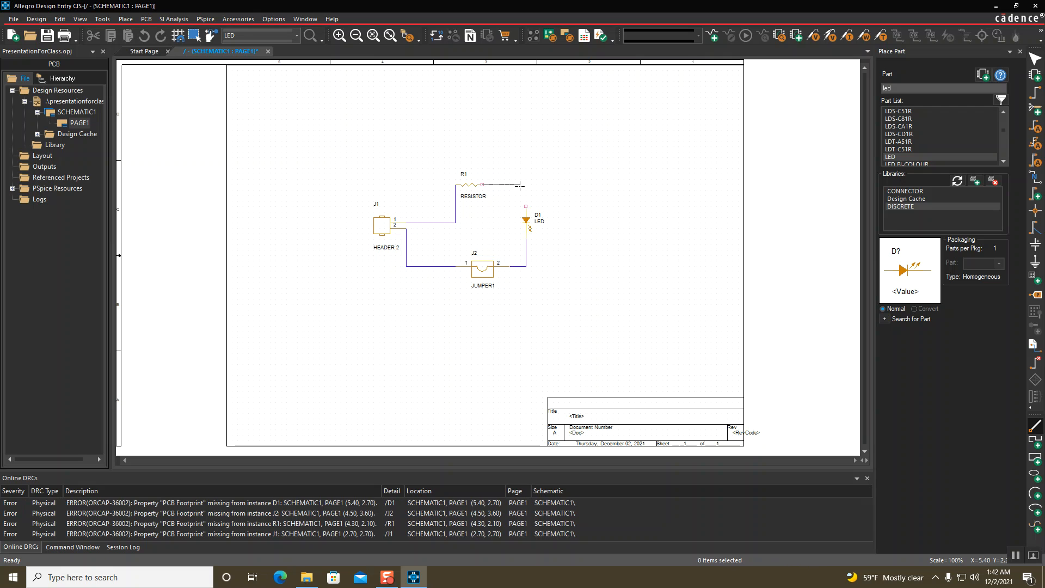
{"action": "double_click", "coordinate": [525, 185]}
{"action": "key", "text": "Escape"}
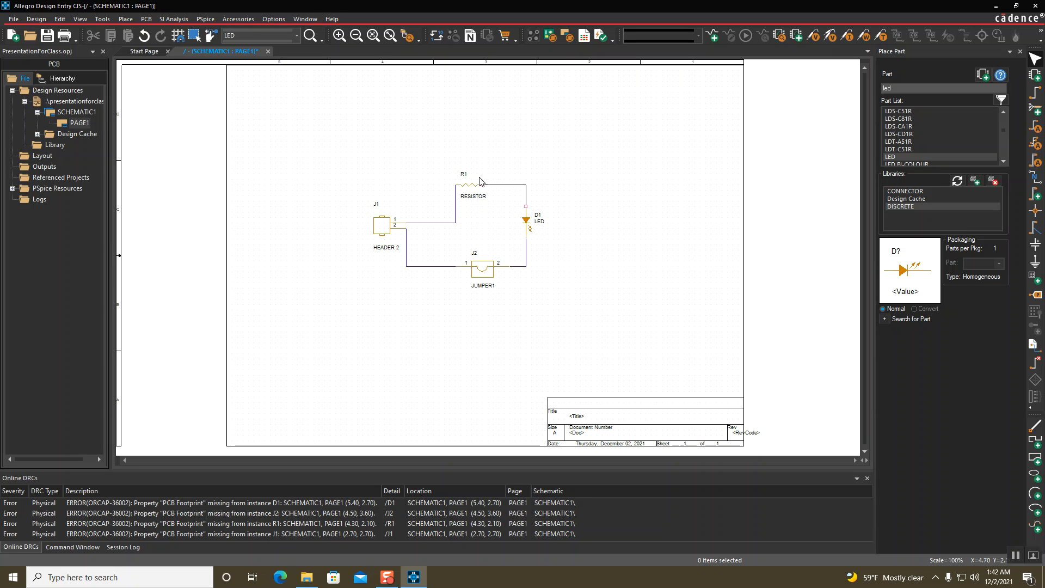
Remove the leftover wire corner and wire R1's right pin to D1's top pin
{"action": "left_click_drag", "start_coordinate": [538, 168], "coordinate": [515, 195]}
{"action": "key", "text": "Delete"}
{"action": "left_click", "coordinate": [1036, 92]}
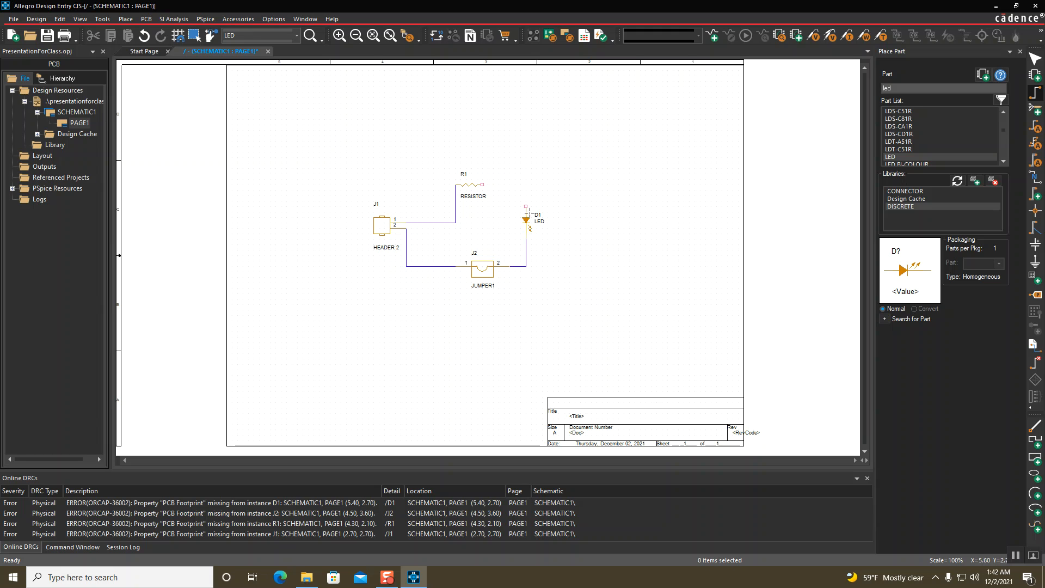
{"action": "left_click", "coordinate": [483, 185]}
{"action": "left_click", "coordinate": [526, 205]}
{"action": "key", "text": "Escape"}
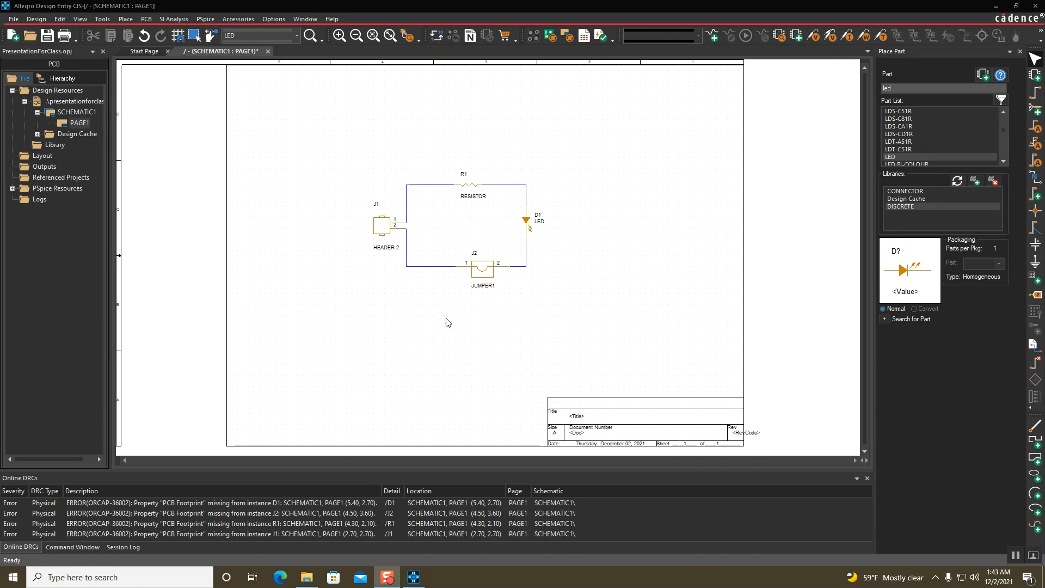
Shift R1 and D1 to the right and delete the diagonal and bottom wires
{"action": "left_click_drag", "start_coordinate": [586, 147], "coordinate": [441, 239]}
{"action": "left_click_drag", "start_coordinate": [473, 185], "coordinate": [586, 182]}
{"action": "left_click", "coordinate": [515, 217]}
{"action": "left_click_drag", "start_coordinate": [515, 217], "coordinate": [457, 189]}
{"action": "key", "text": "Delete"}
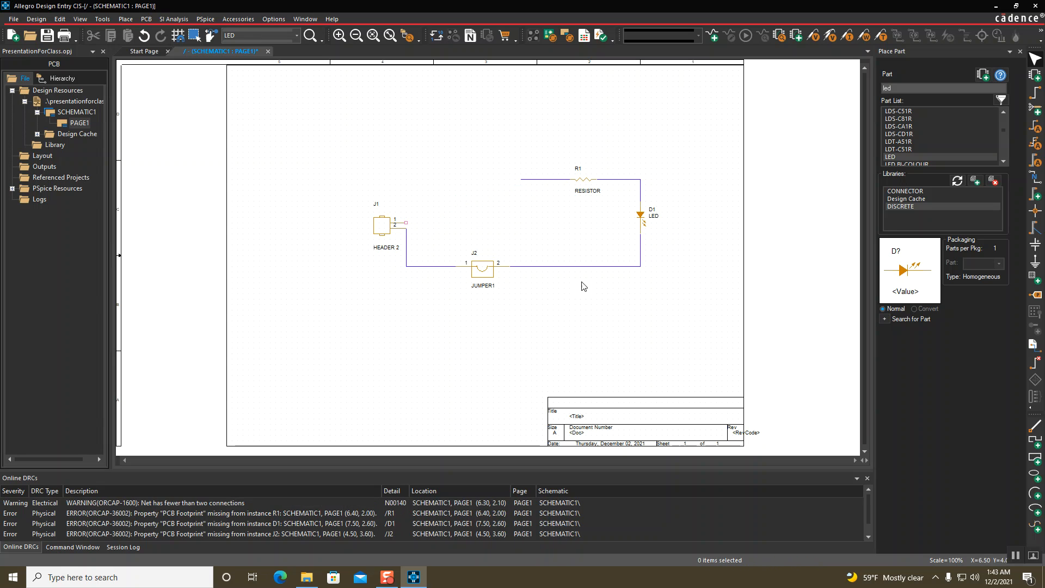
{"action": "left_click_drag", "start_coordinate": [598, 302], "coordinate": [592, 261]}
{"action": "key", "text": "Delete"}
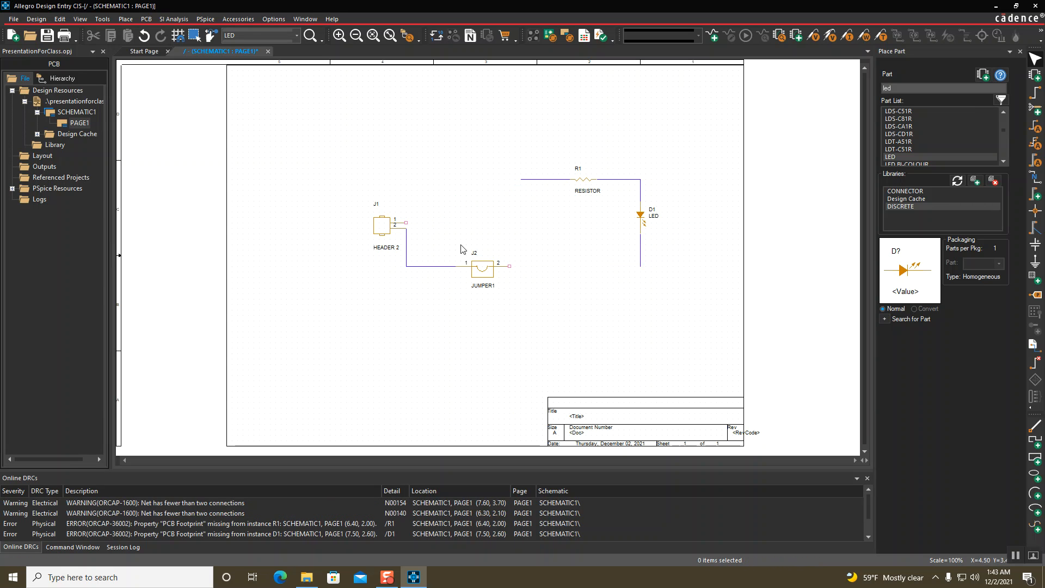
Move J1 and J2 left side by side, then shift LED D1 up and right
{"action": "left_click_drag", "start_coordinate": [353, 195], "coordinate": [519, 308]}
{"action": "left_click_drag", "start_coordinate": [389, 223], "coordinate": [307, 218]}
{"action": "left_click_drag", "start_coordinate": [402, 260], "coordinate": [369, 224]}
{"action": "left_click", "coordinate": [367, 292]}
{"action": "left_click", "coordinate": [571, 227]}
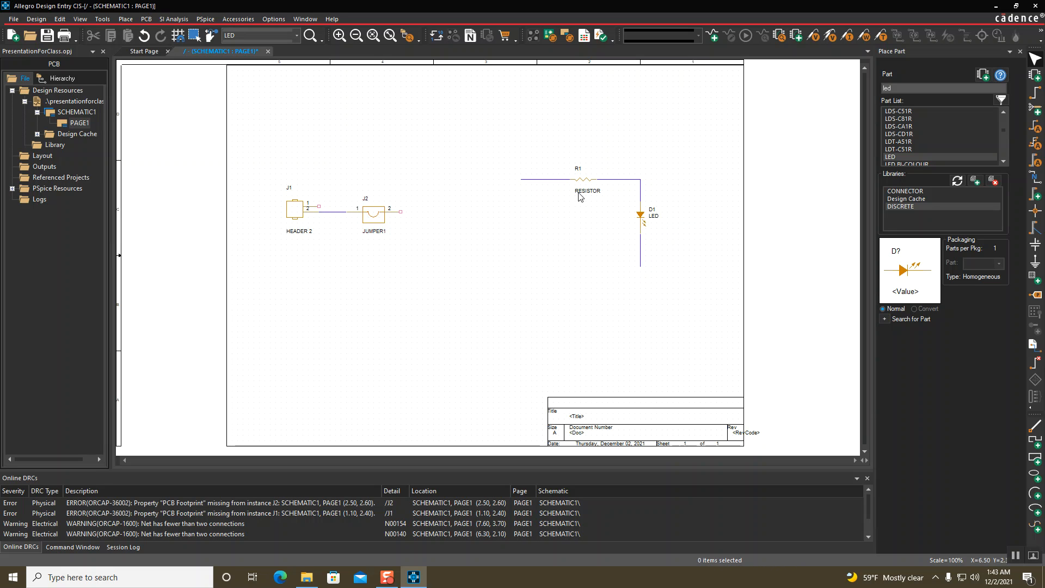
{"action": "left_click", "coordinate": [551, 184]}
{"action": "left_click", "coordinate": [569, 227]}
{"action": "left_click", "coordinate": [642, 258]}
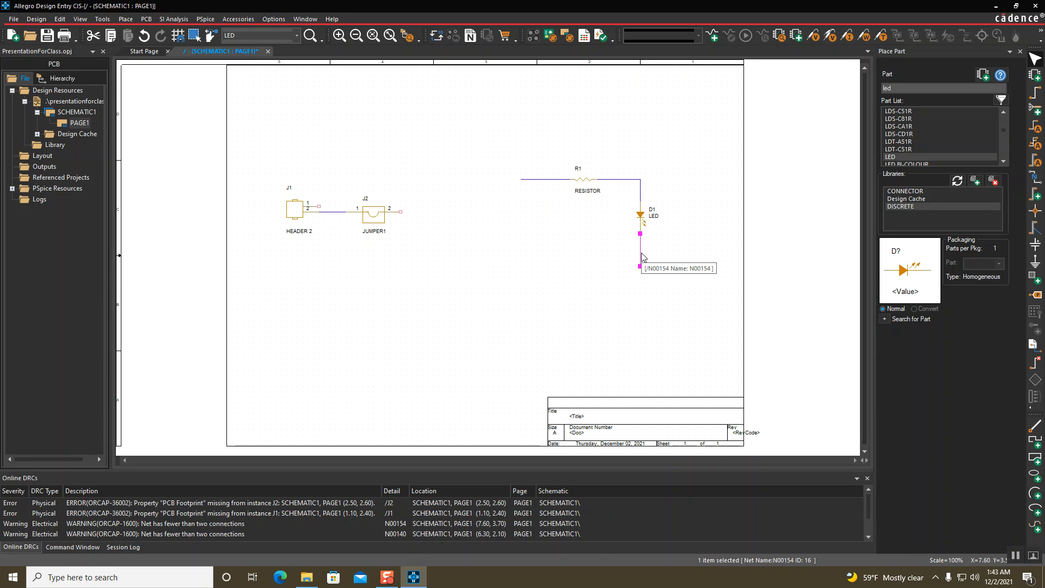
{"action": "left_click", "coordinate": [640, 215]}
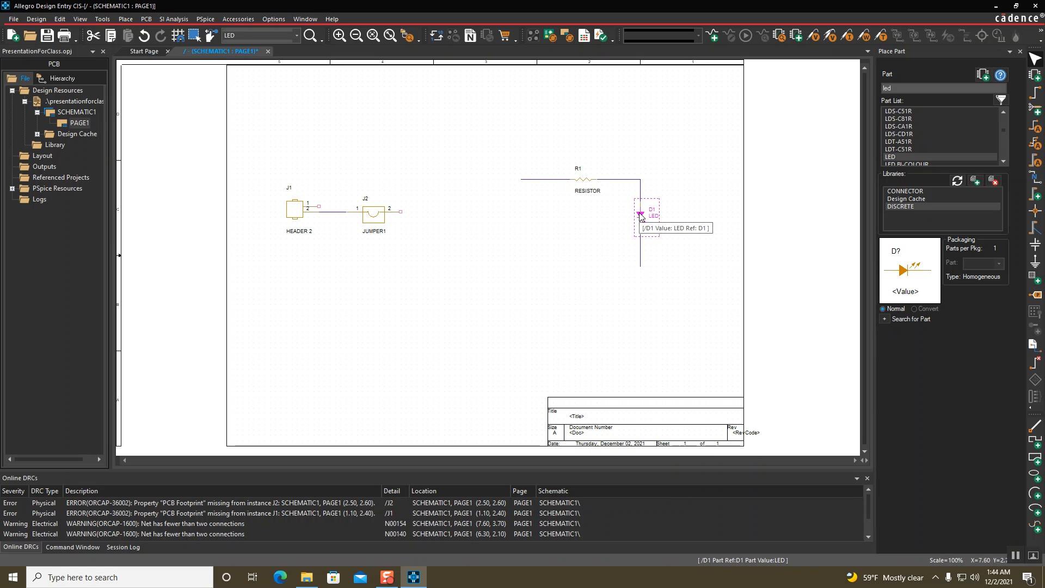
{"action": "left_click_drag", "start_coordinate": [641, 215], "coordinate": [658, 182]}
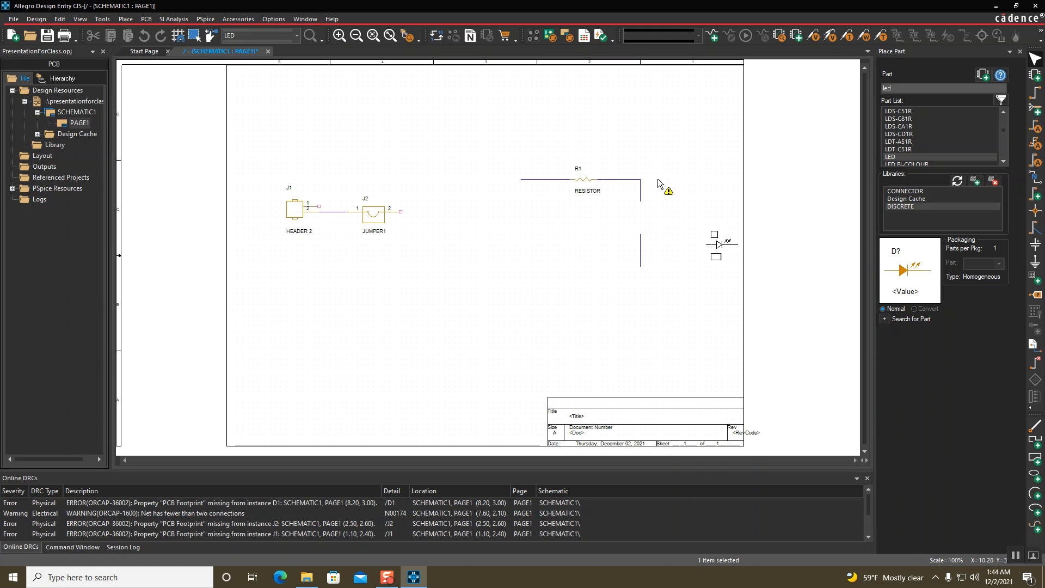
Settle D1 beside R1 and draw a vertical divider line from the bottom border to the top border
{"action": "left_click", "coordinate": [659, 280]}
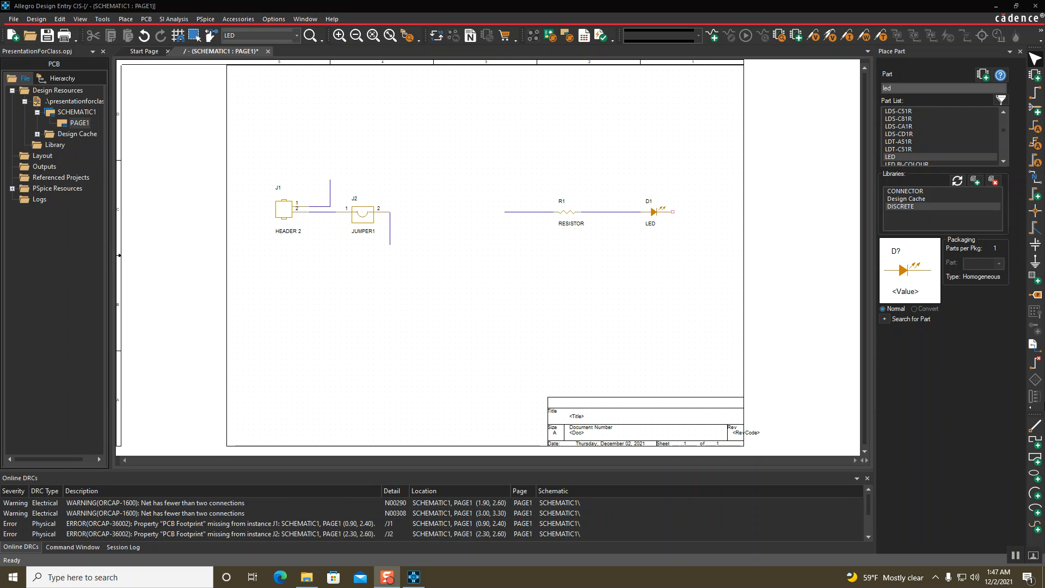
{"action": "left_click", "coordinate": [1035, 427]}
{"action": "left_click", "coordinate": [477, 447]}
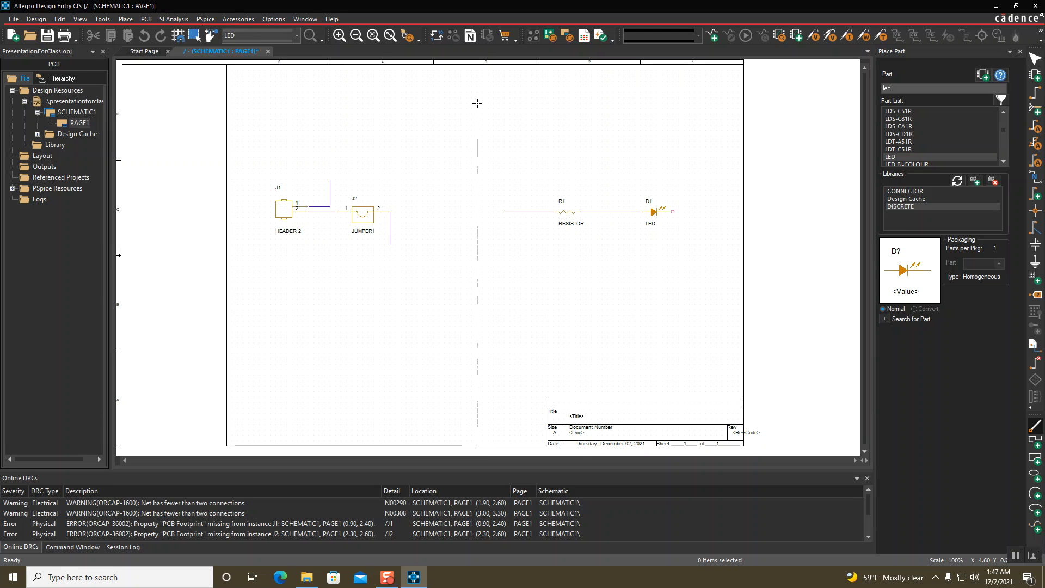
{"action": "left_click", "coordinate": [477, 66]}
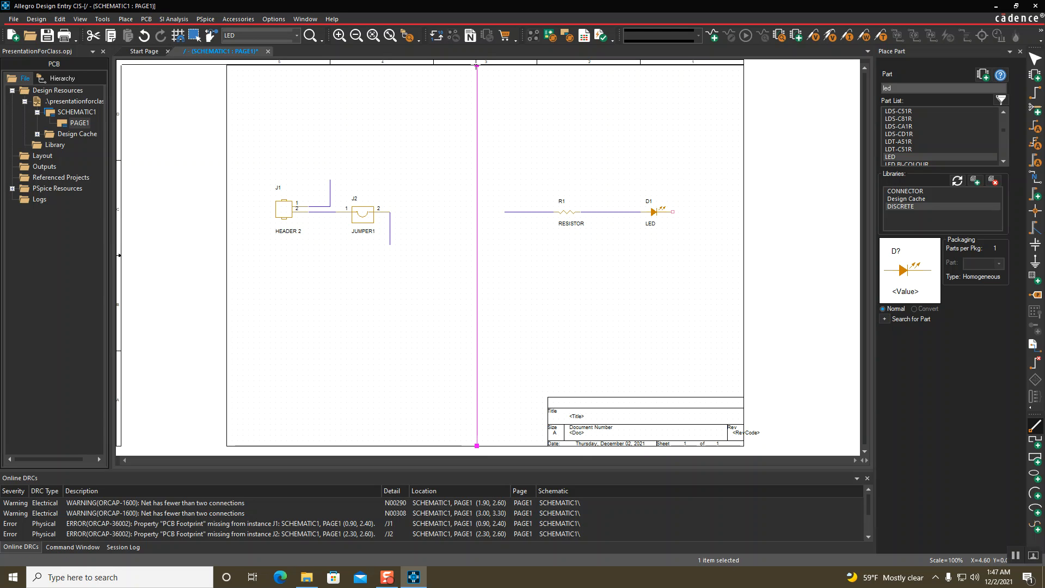
{"action": "left_click", "coordinate": [515, 98]}
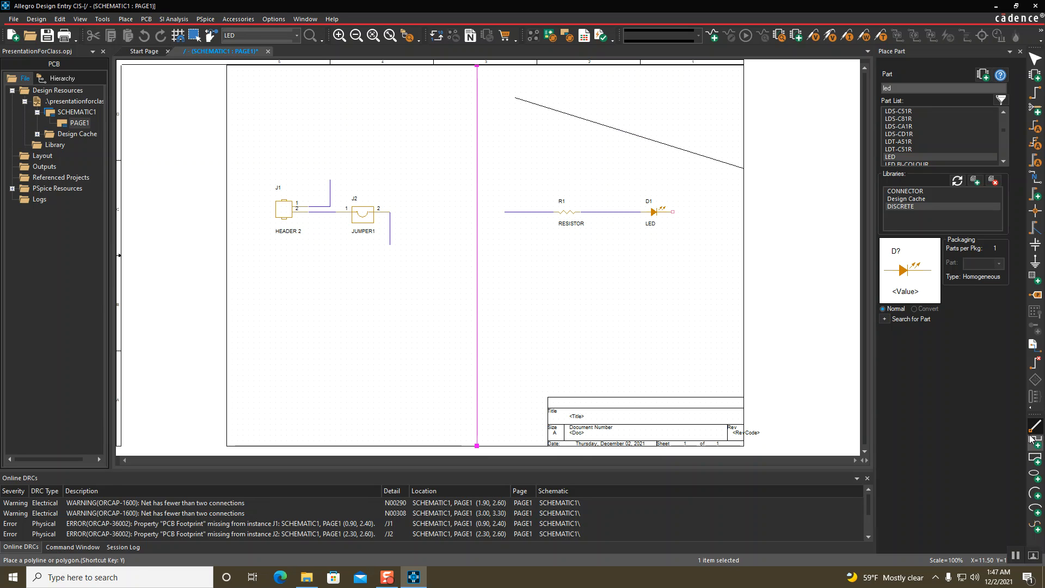
{"action": "key", "text": "Escape"}
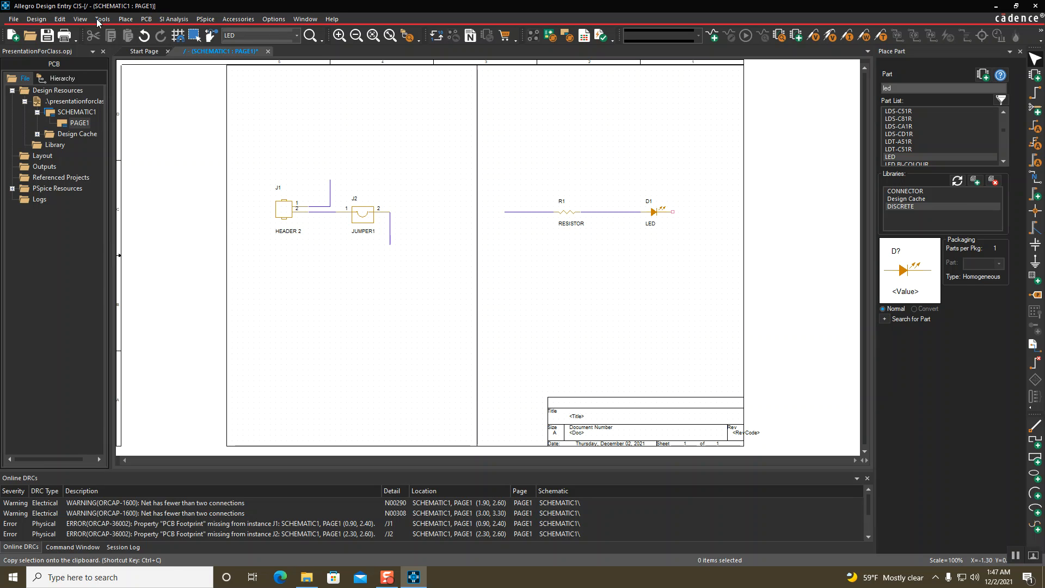
Place the text 'Power Subsystem' below the left circuit
{"action": "left_click", "coordinate": [124, 19]}
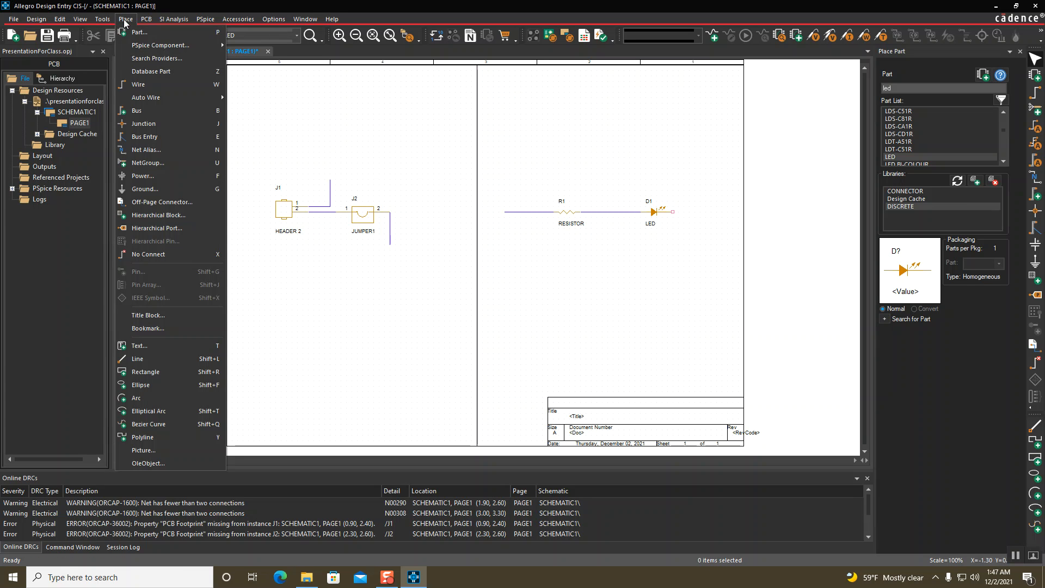
{"action": "left_click", "coordinate": [143, 346]}
{"action": "type", "text": "Po"}
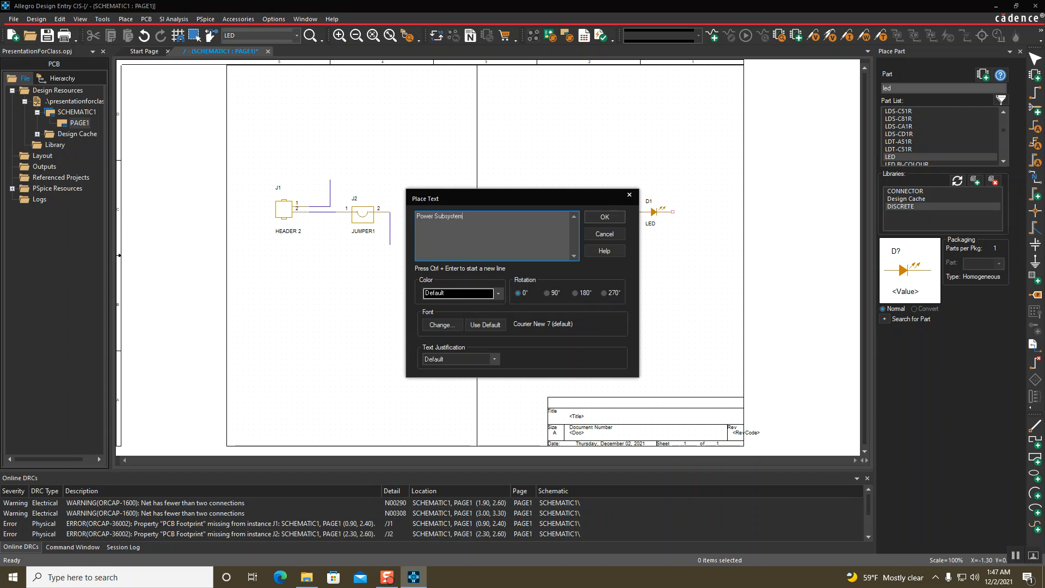
{"action": "type", "text": "wer Subsystem"}
{"action": "key", "text": "Return"}
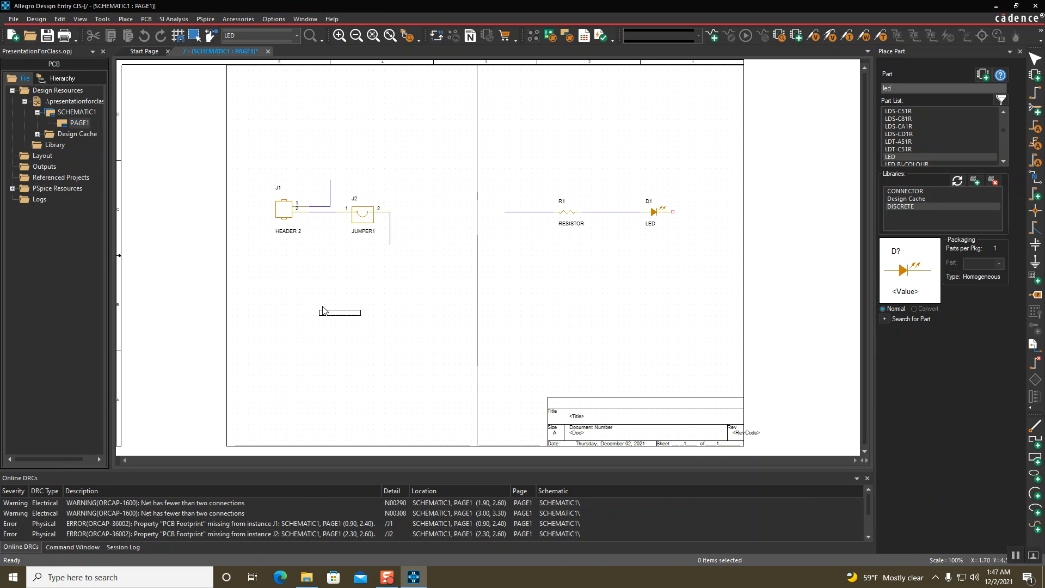
{"action": "left_click", "coordinate": [327, 297]}
{"action": "left_click", "coordinate": [432, 328]}
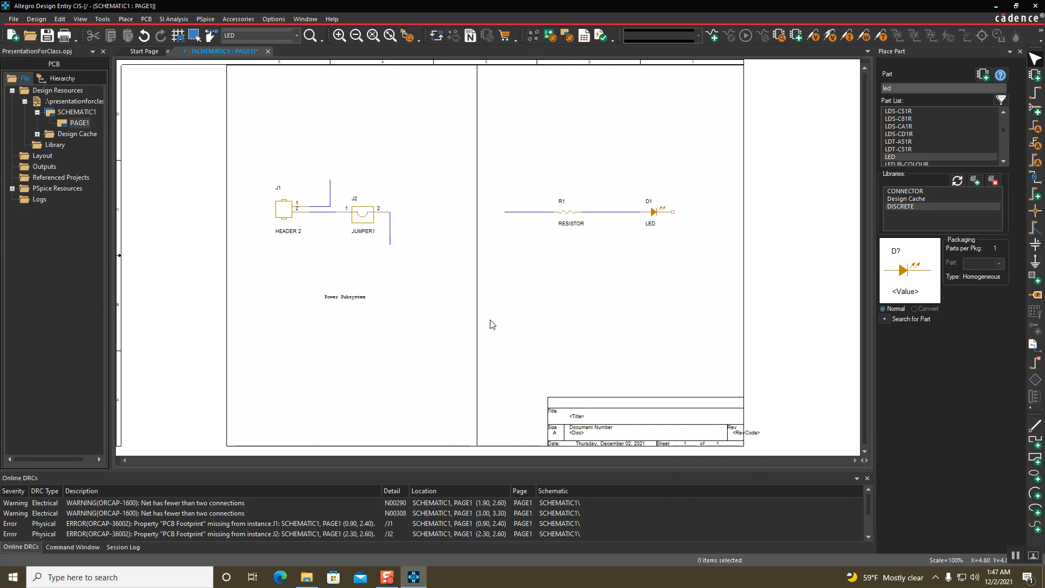
Place the text 'Led Subsystem' below the right circuit
{"action": "left_click", "coordinate": [1040, 543]}
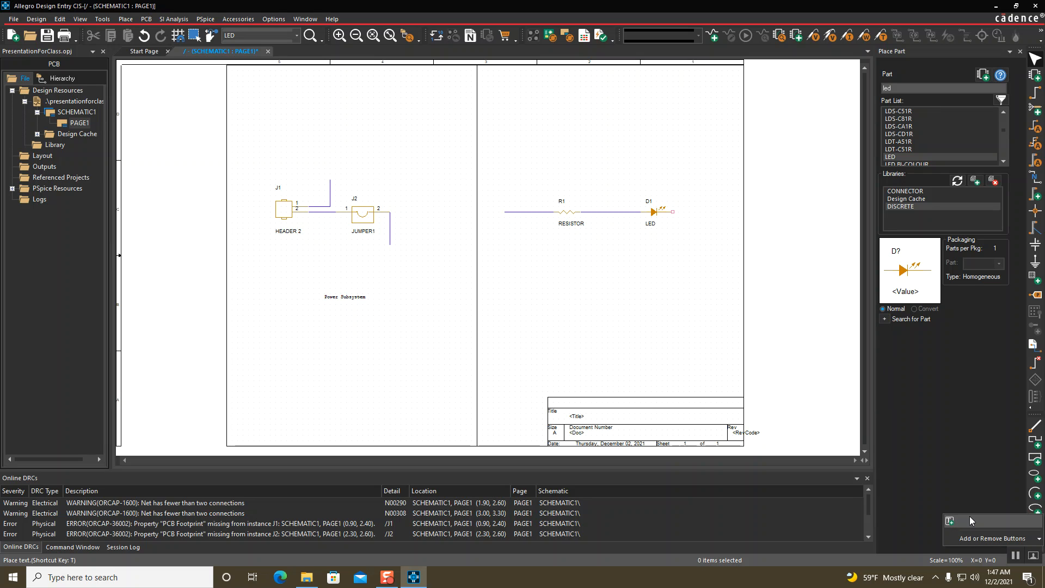
{"action": "left_click", "coordinate": [1004, 521]}
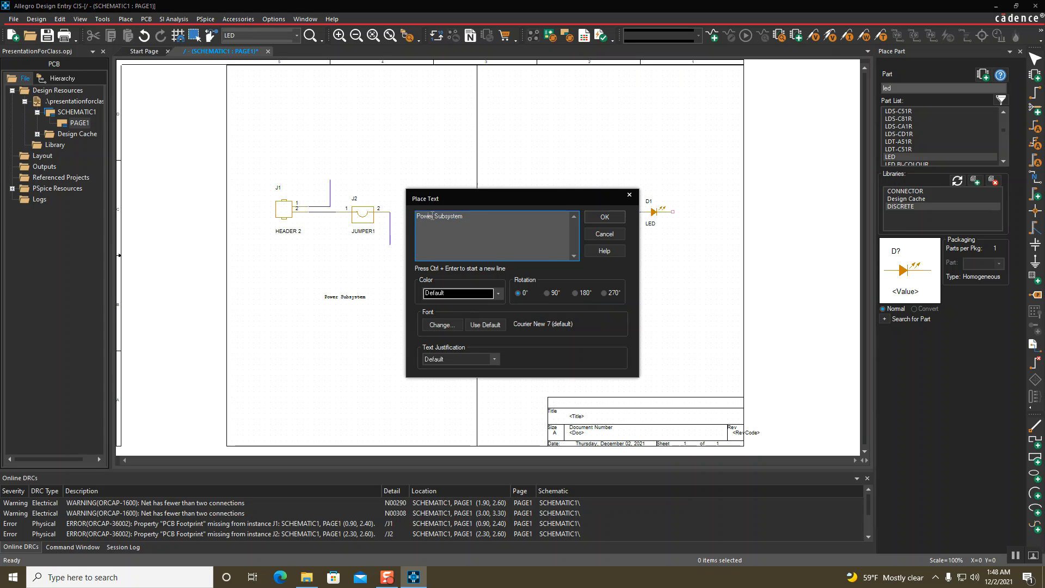
{"action": "type", "text": "Led"}
{"action": "left_click", "coordinate": [604, 217]}
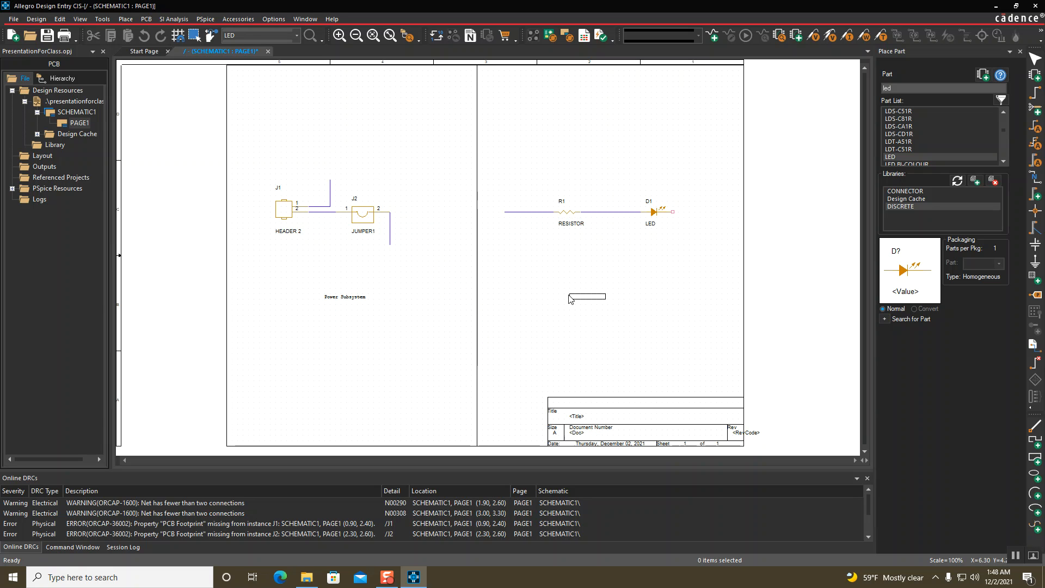
{"action": "left_click", "coordinate": [590, 301]}
{"action": "key", "text": "Escape"}
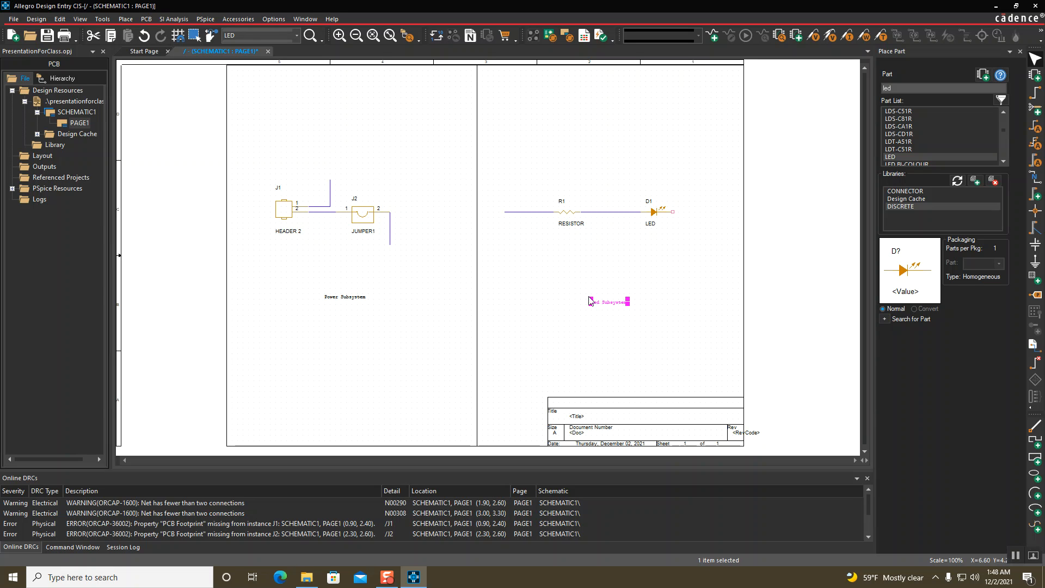
Set the Led Subsystem label's font size to 14
{"action": "left_click", "coordinate": [607, 325]}
{"action": "left_click", "coordinate": [613, 299]}
{"action": "right_click", "coordinate": [612, 298]}
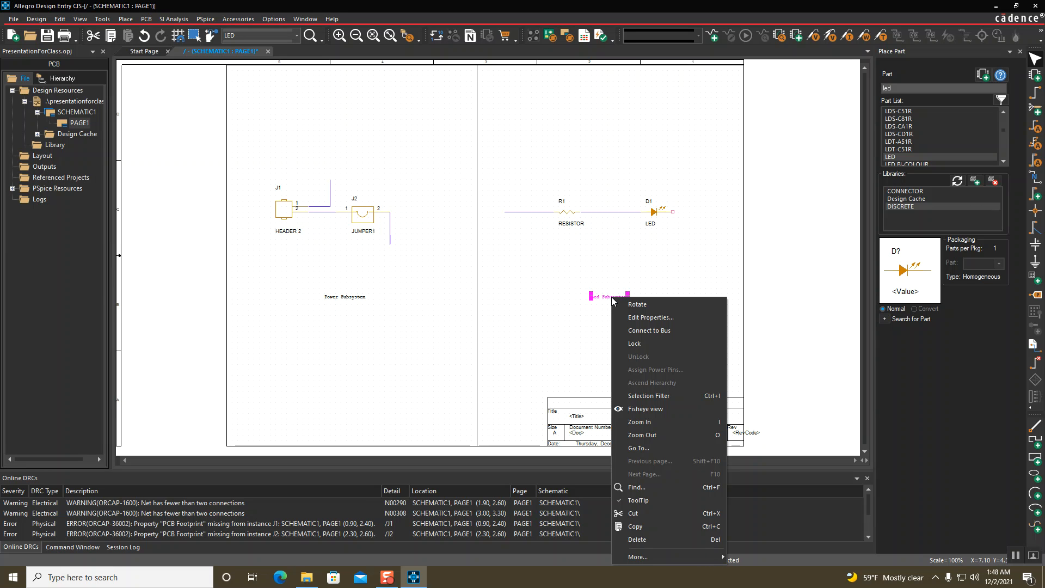
{"action": "left_click", "coordinate": [652, 318]}
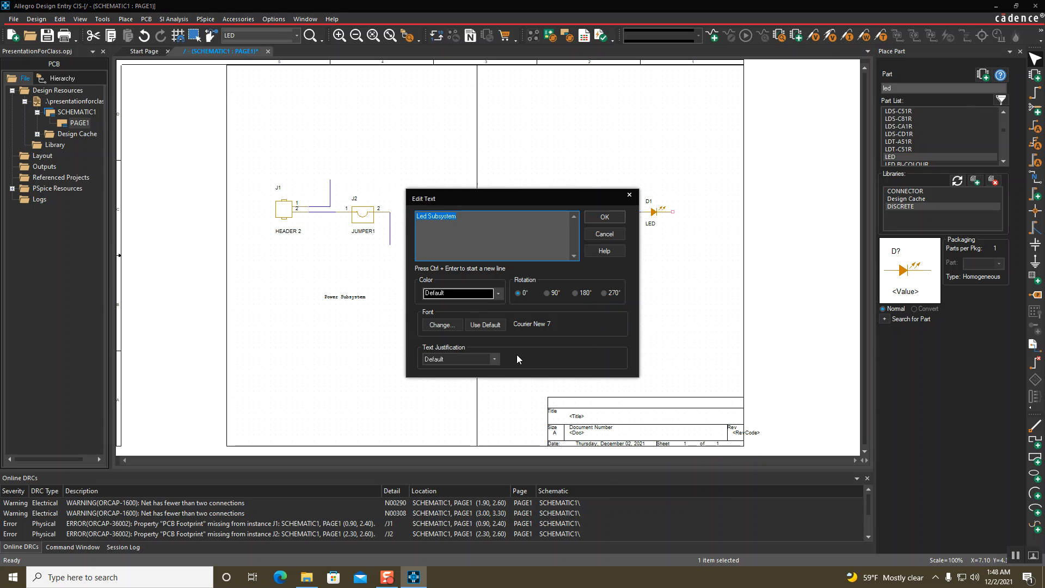
{"action": "left_click", "coordinate": [442, 325]}
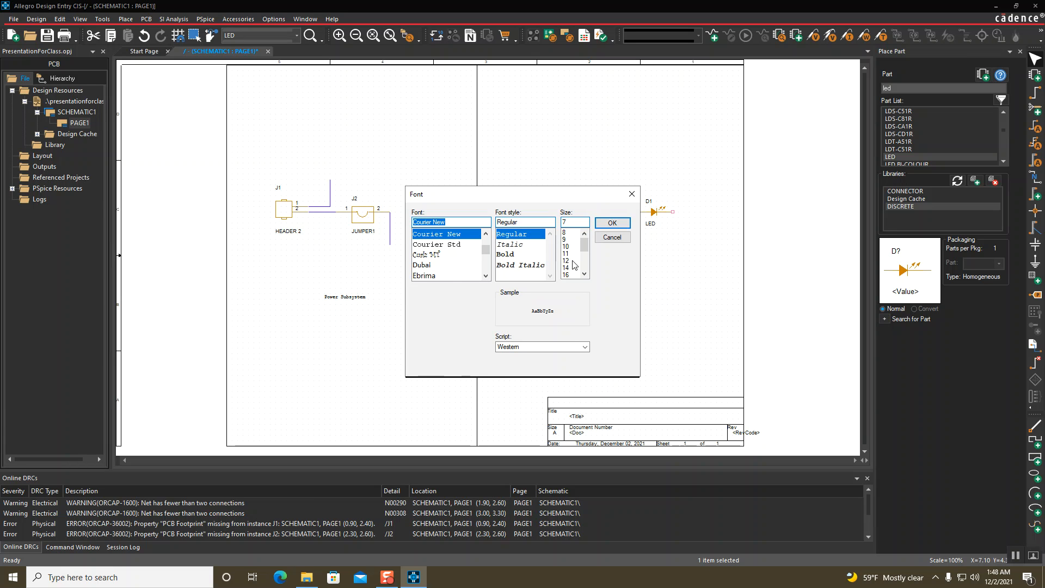
{"action": "left_click", "coordinate": [566, 268]}
{"action": "left_click", "coordinate": [612, 223]}
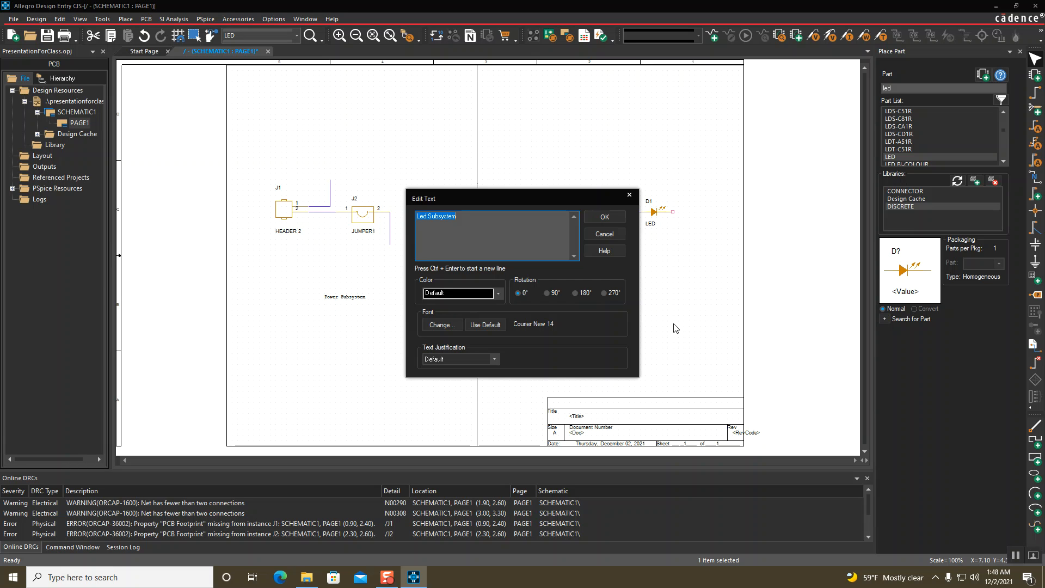
{"action": "left_click", "coordinate": [604, 217]}
Set the Power Subsystem label to font size 14 and move it under the power circuit
{"action": "left_click", "coordinate": [631, 355]}
{"action": "left_click", "coordinate": [358, 298]}
{"action": "right_click", "coordinate": [358, 303]}
{"action": "left_click", "coordinate": [385, 319]}
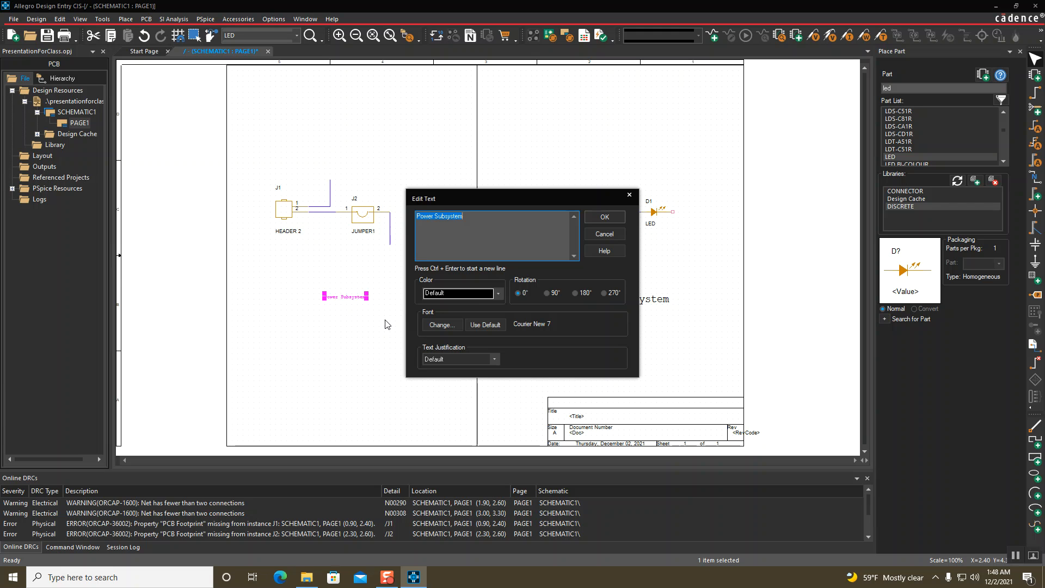
{"action": "left_click", "coordinate": [441, 326]}
{"action": "left_click", "coordinate": [566, 268]}
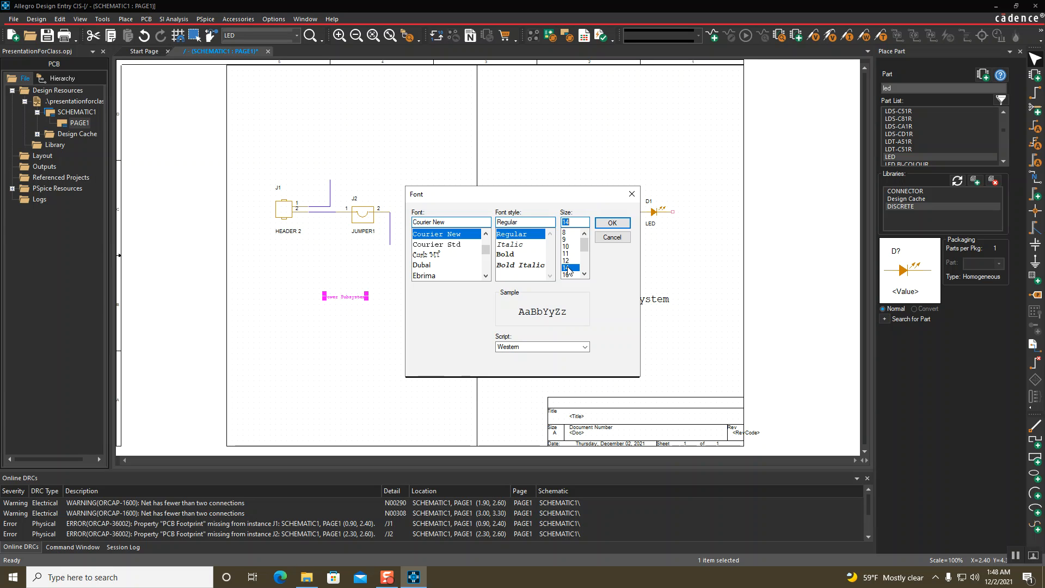
{"action": "left_click", "coordinate": [611, 223]}
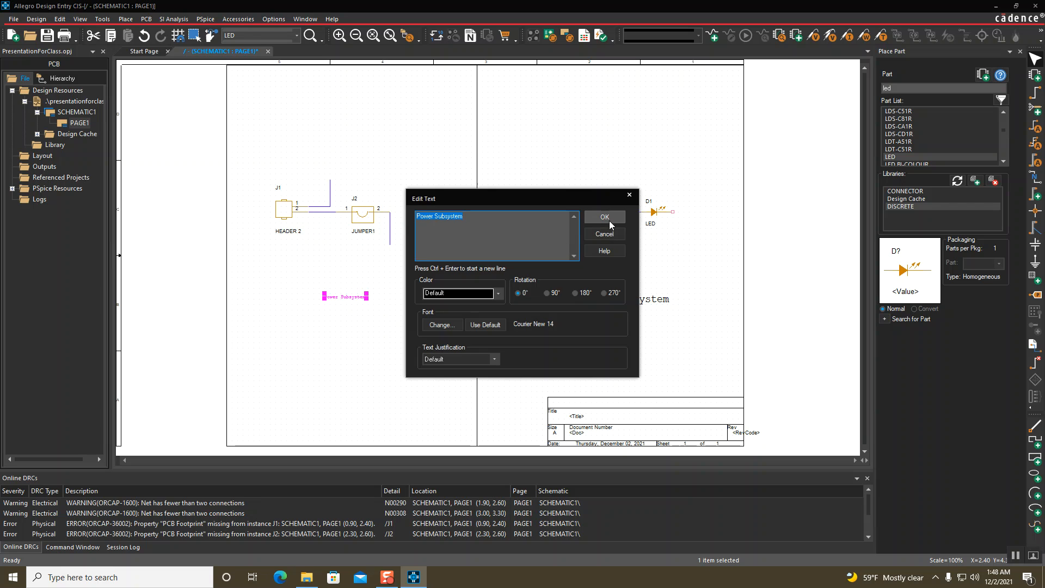
{"action": "left_click", "coordinate": [607, 217]}
{"action": "left_click", "coordinate": [373, 325]}
{"action": "left_click_drag", "start_coordinate": [383, 305], "coordinate": [350, 307]}
{"action": "left_click", "coordinate": [364, 342]}
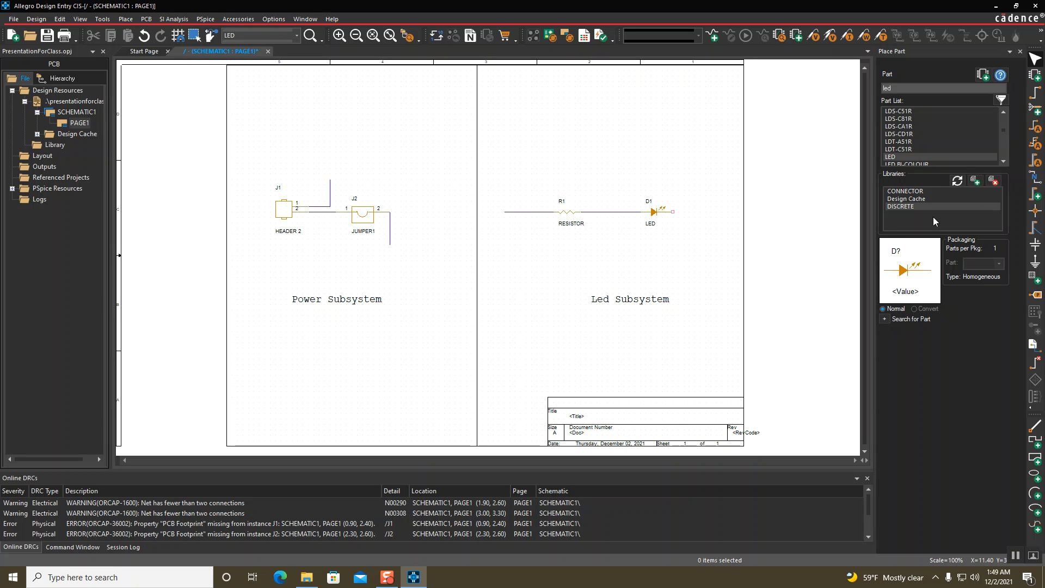
Attach the 3V net alias to the wire left of R1 and the top of J1's wire
{"action": "left_click", "coordinate": [1035, 180]}
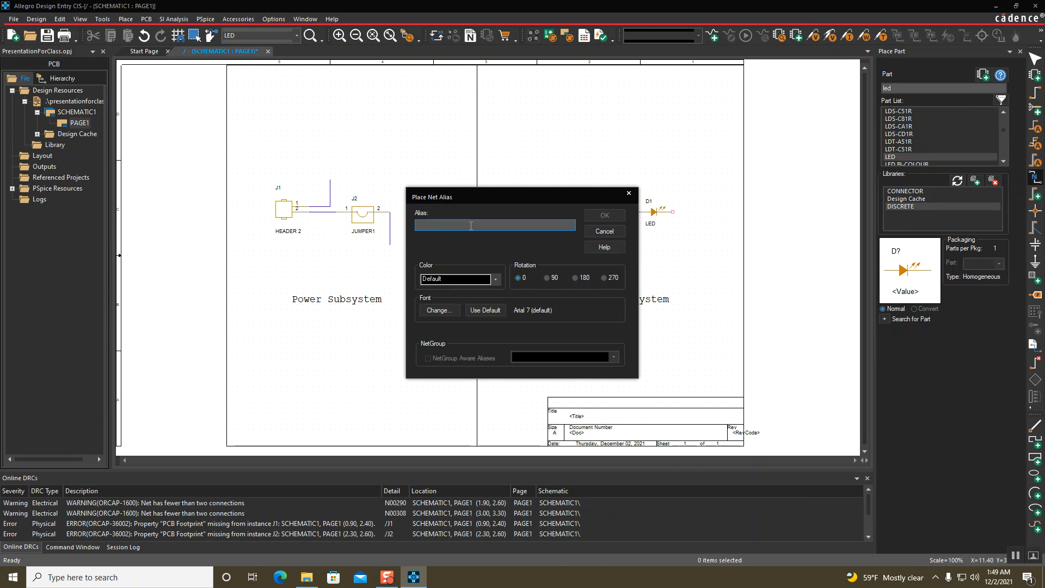
{"action": "type", "text": "3V"}
{"action": "left_click", "coordinate": [593, 214]}
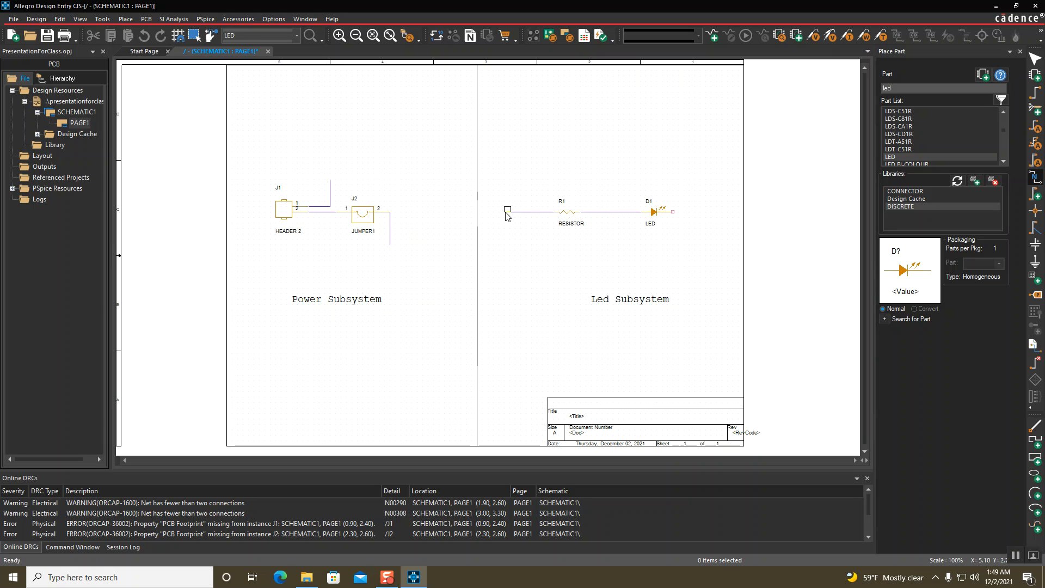
{"action": "left_click", "coordinate": [506, 214]}
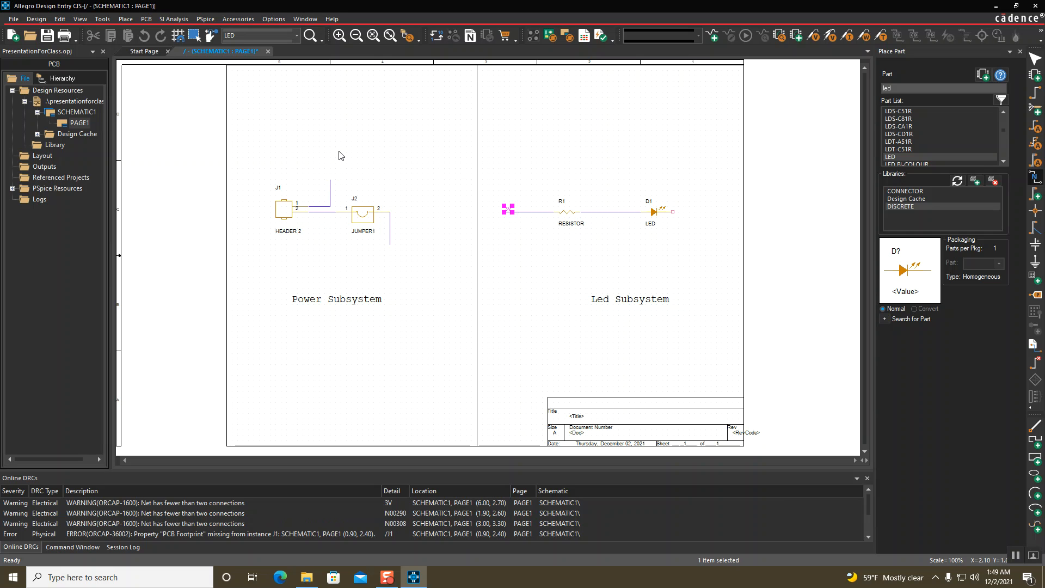
{"action": "left_click", "coordinate": [334, 176]}
{"action": "key", "text": "Escape"}
{"action": "left_click", "coordinate": [368, 186]}
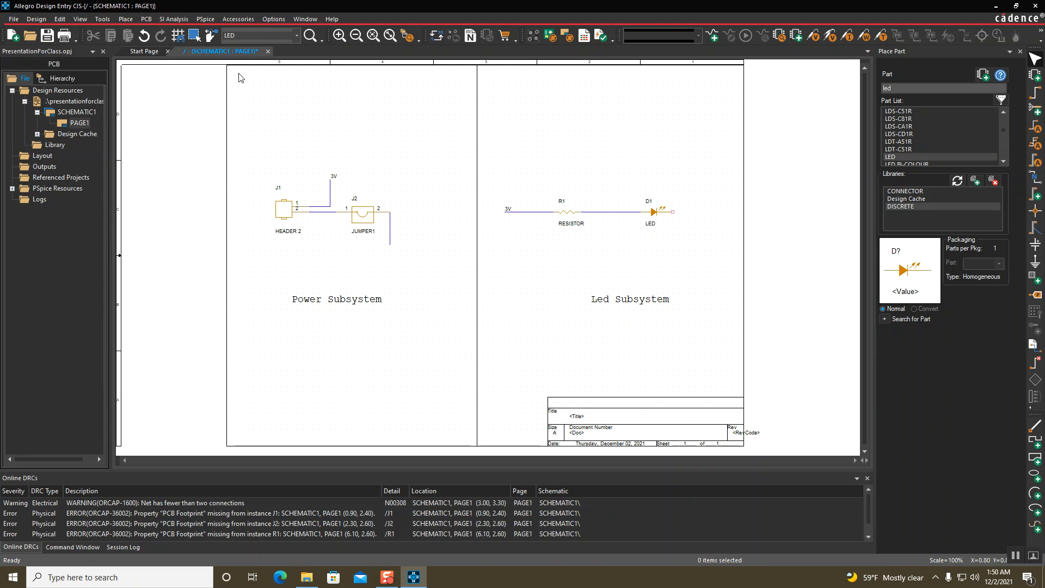
{"action": "left_click", "coordinate": [125, 20]}
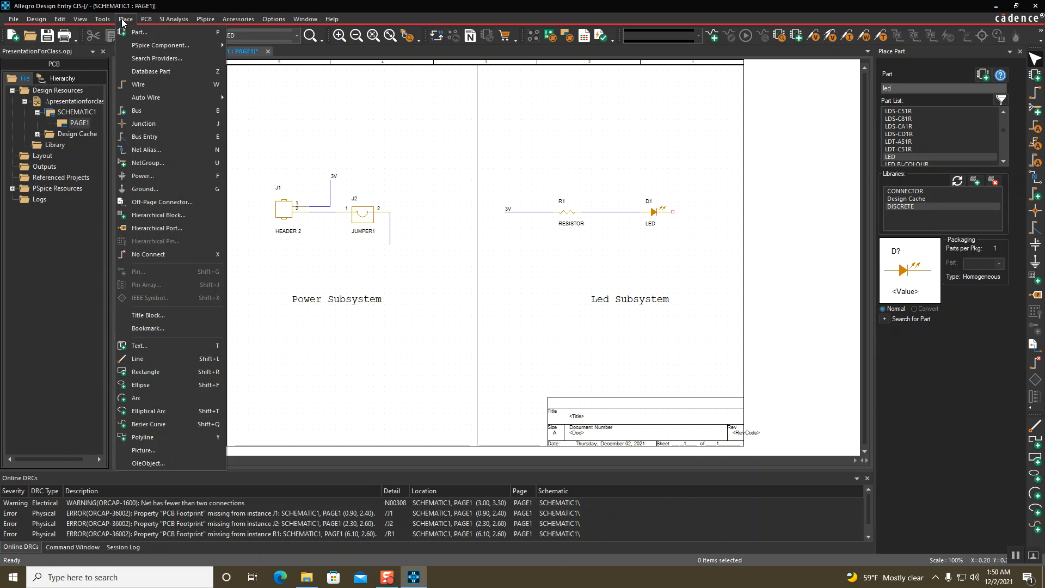
Place plain VCC power symbols on top of J1's wire and at R1's left wire end
{"action": "left_click", "coordinate": [157, 177]}
{"action": "scroll", "coordinate": [436, 269], "scroll_direction": "down", "scroll_amount": 3}
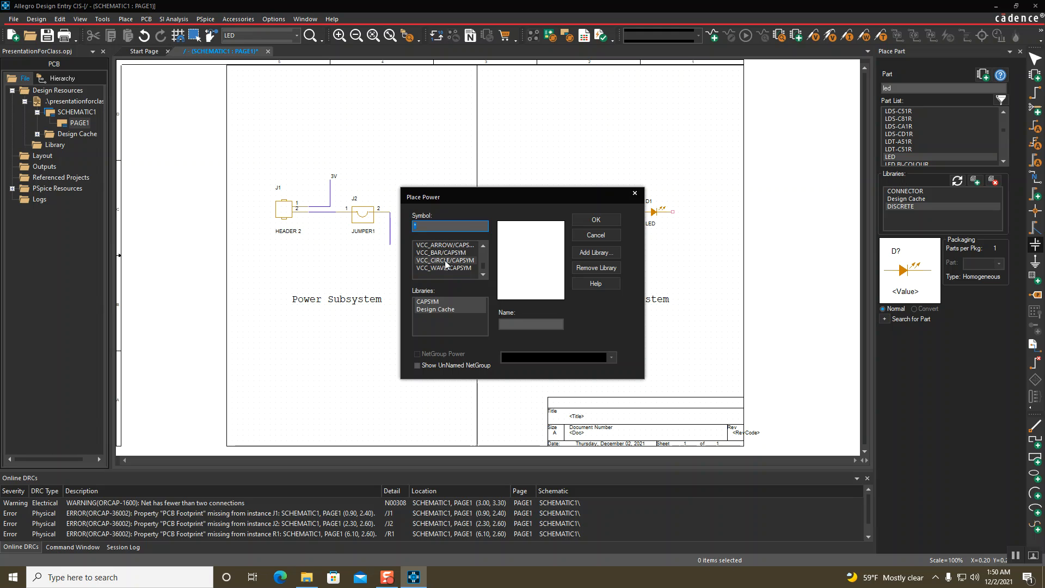
{"action": "left_click", "coordinate": [439, 259]}
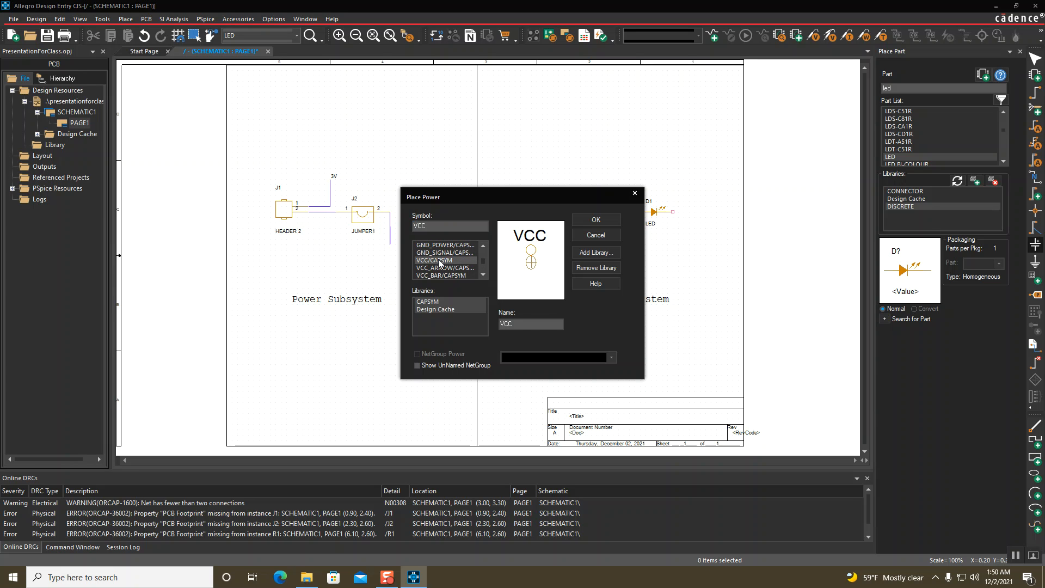
{"action": "left_click", "coordinate": [439, 268]}
{"action": "left_click", "coordinate": [436, 260]}
{"action": "left_click", "coordinate": [580, 221]}
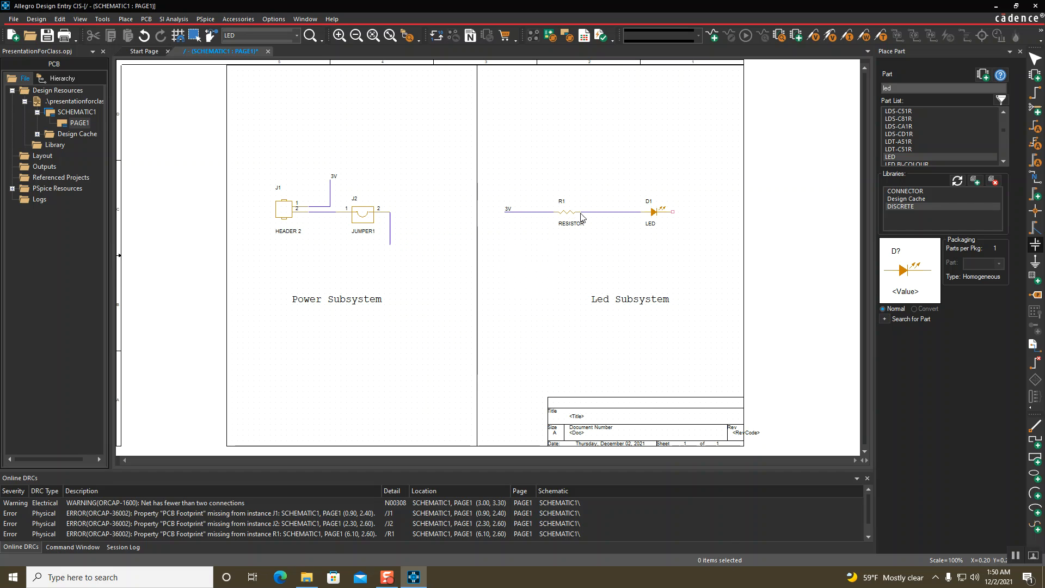
{"action": "left_click", "coordinate": [330, 180]}
{"action": "left_click", "coordinate": [504, 212]}
{"action": "key", "text": "Escape"}
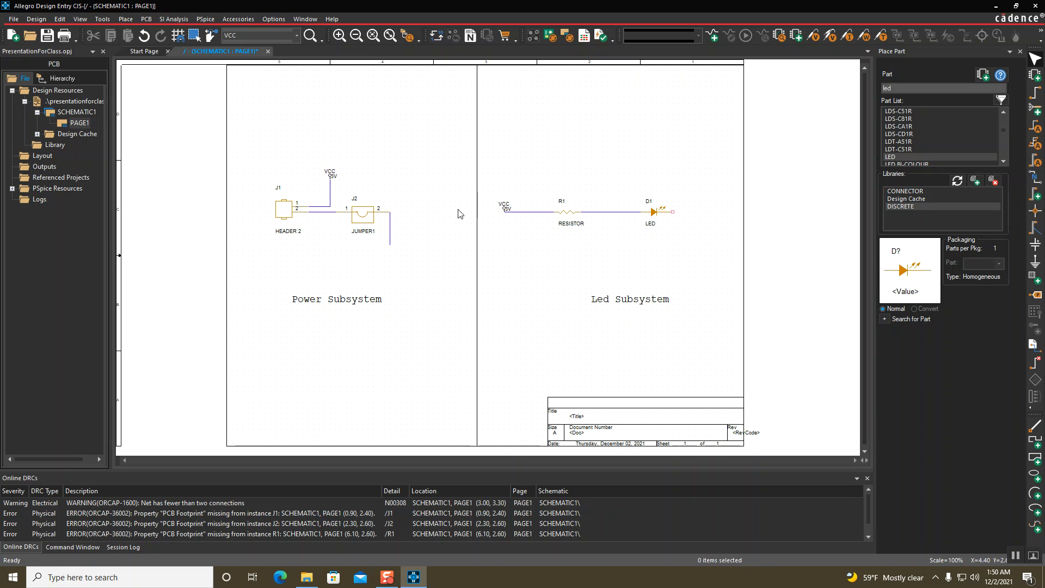
Put GND symbols below JUMPER1 and at D1's right end, dragging D1's ground lower
{"action": "left_click", "coordinate": [1036, 263]}
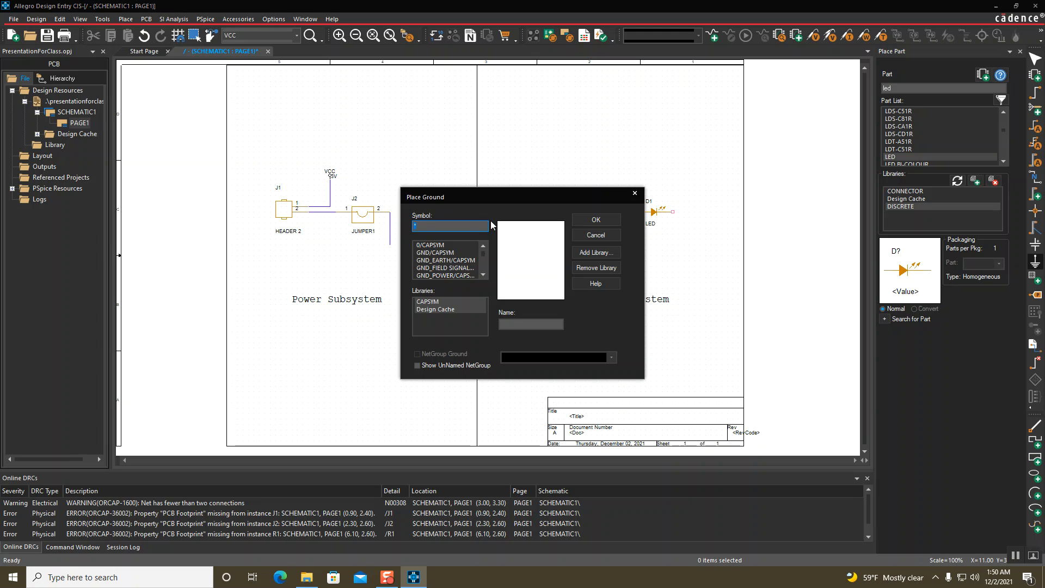
{"action": "left_click", "coordinate": [438, 254]}
{"action": "left_click", "coordinate": [439, 246]}
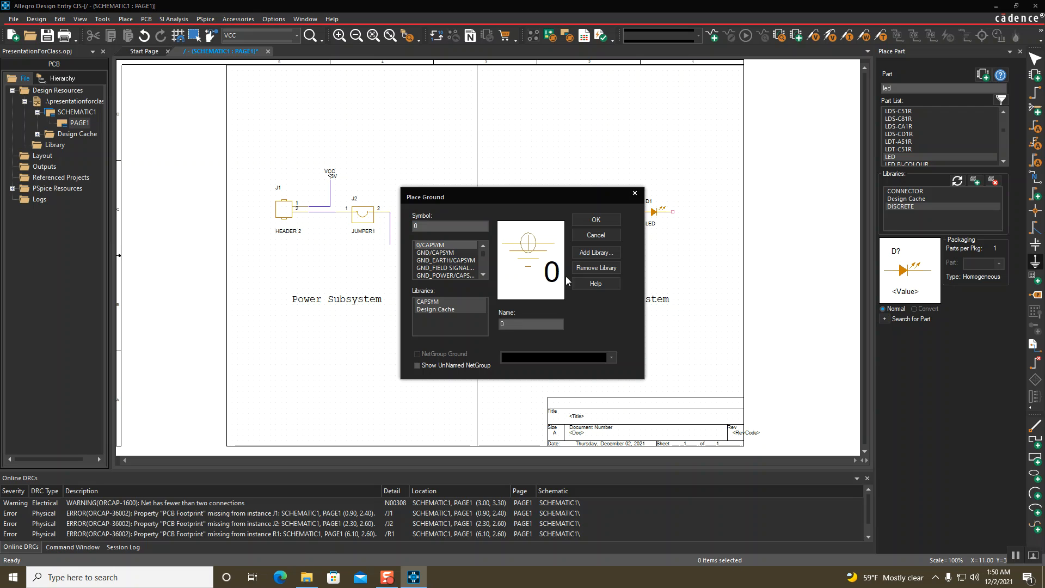
{"action": "left_click", "coordinate": [443, 254]}
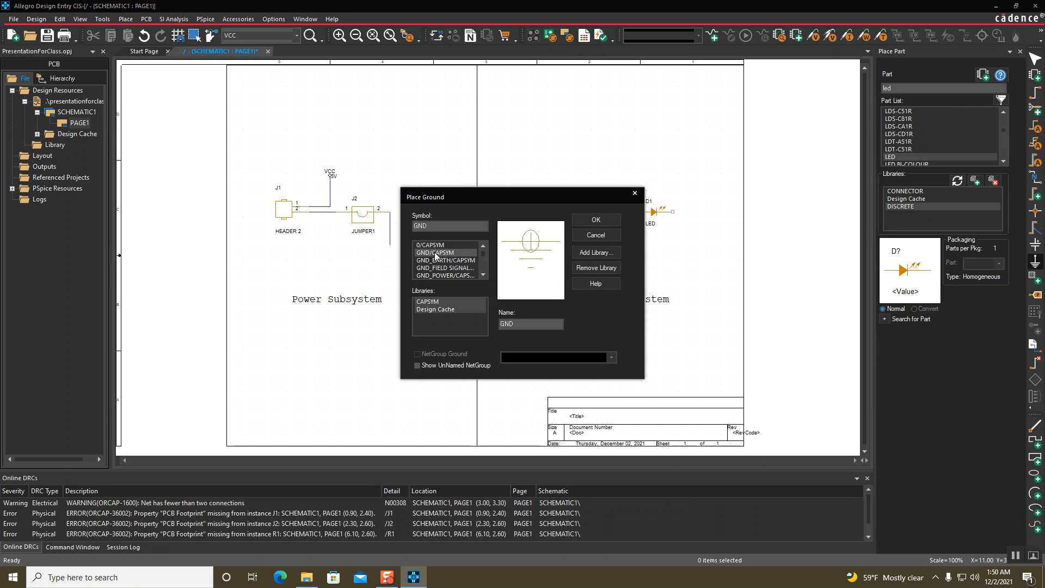
{"action": "left_click", "coordinate": [611, 223]}
{"action": "left_click", "coordinate": [390, 248]}
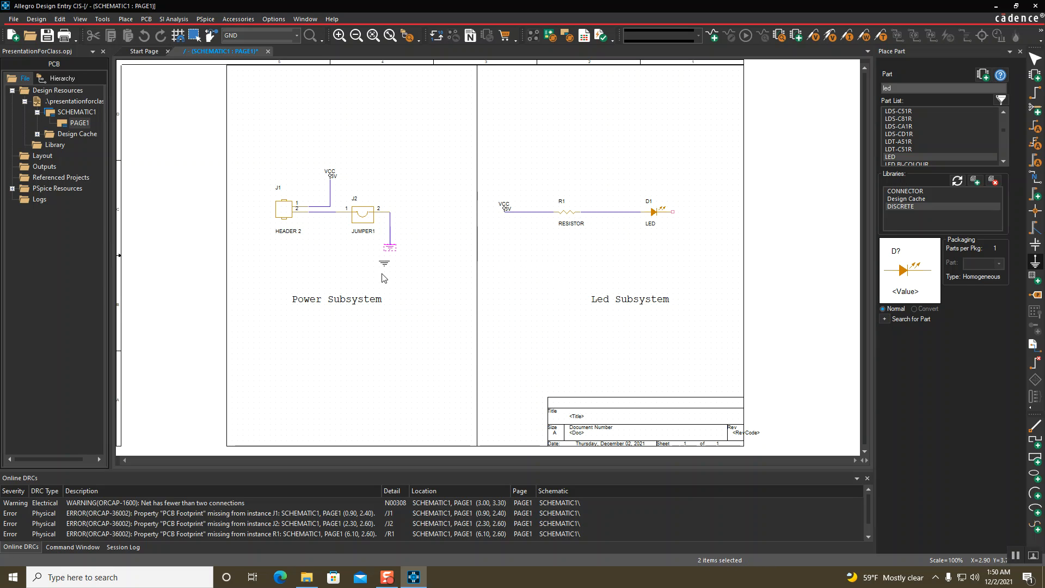
{"action": "left_click", "coordinate": [673, 216]}
{"action": "key", "text": "Escape"}
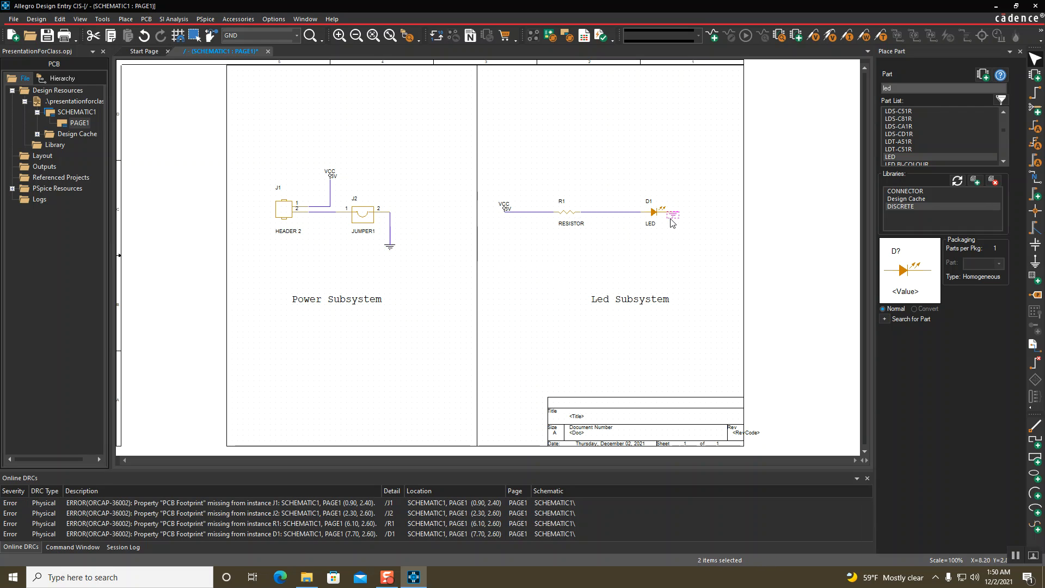
{"action": "left_click_drag", "start_coordinate": [673, 218], "coordinate": [679, 244]}
{"action": "left_click", "coordinate": [713, 233]}
Delete the 3V net labels beside both VCC symbols
{"action": "left_click", "coordinate": [510, 210]}
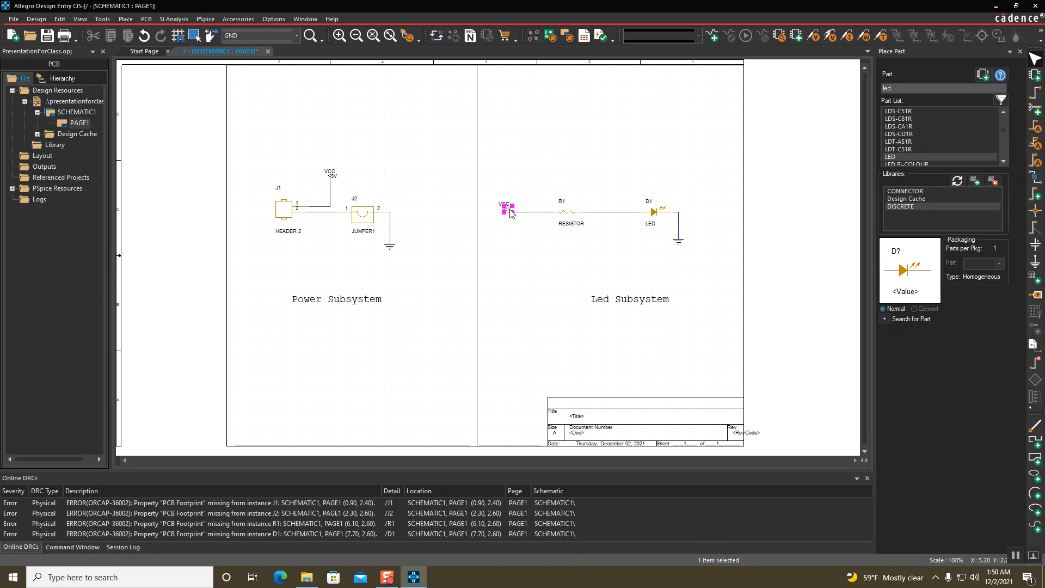
{"action": "key", "text": "Delete"}
{"action": "left_click", "coordinate": [334, 177]}
{"action": "key", "text": "Delete"}
{"action": "left_click", "coordinate": [1038, 183]}
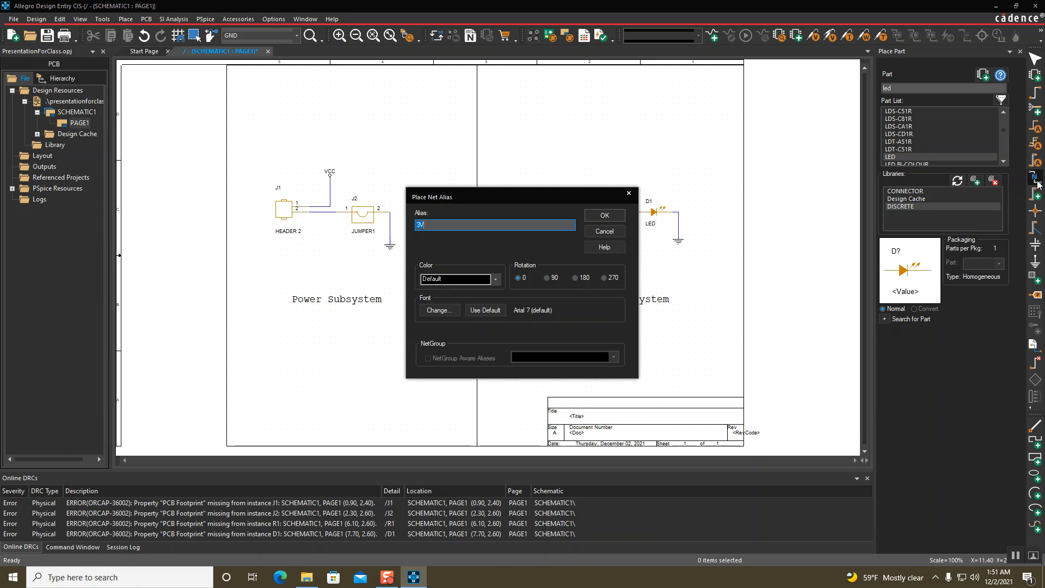
{"action": "left_click", "coordinate": [629, 194]}
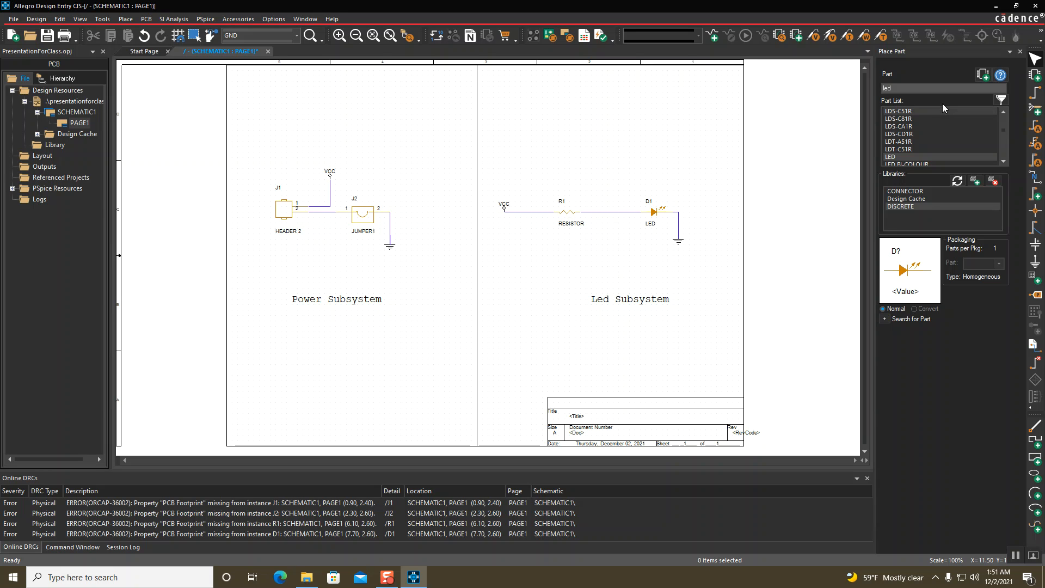
Place a second LED D2 above D1 and a horizontal resistor R2 to its left
{"action": "left_click", "coordinate": [934, 89]}
{"action": "key", "text": "Return"}
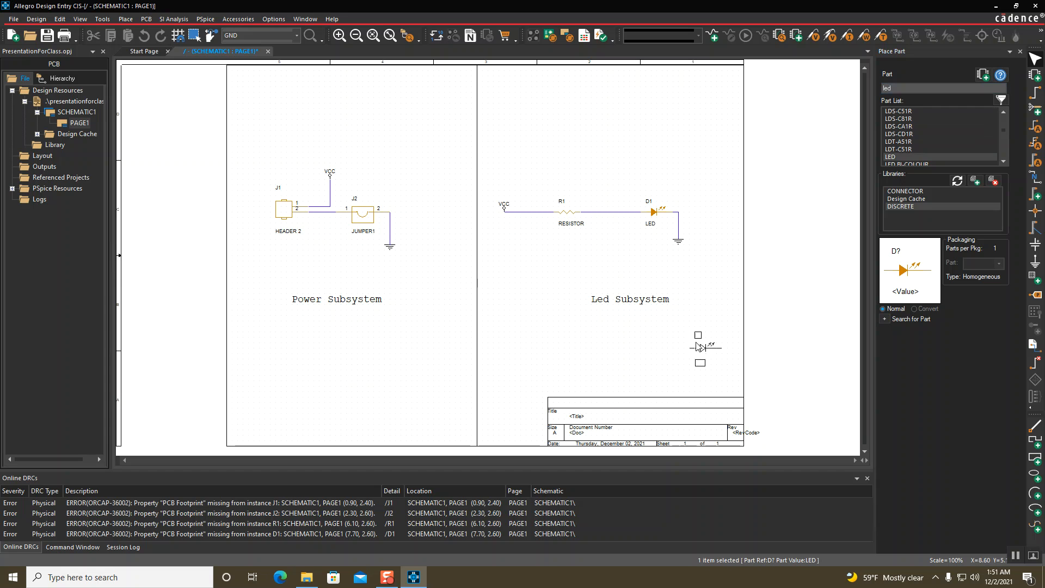
{"action": "left_click", "coordinate": [645, 147]}
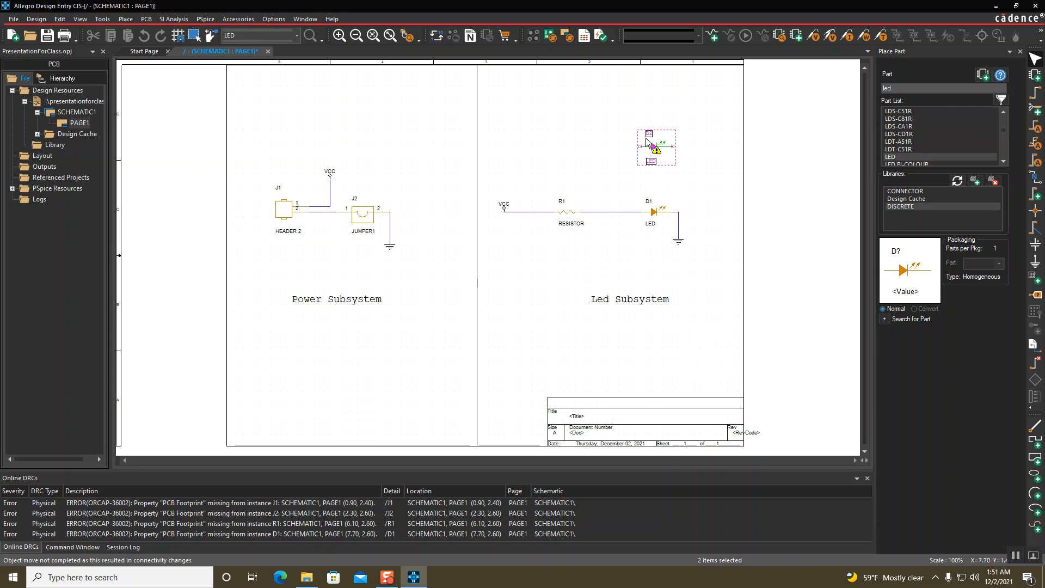
{"action": "left_click", "coordinate": [920, 88]}
{"action": "type", "text": "resisTOR"}
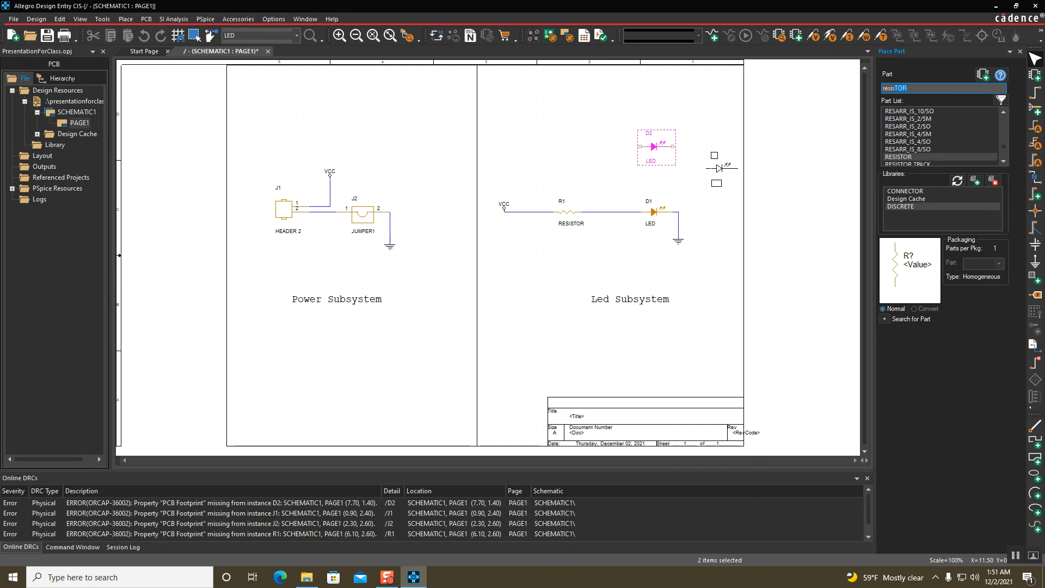
{"action": "key", "text": "Return"}
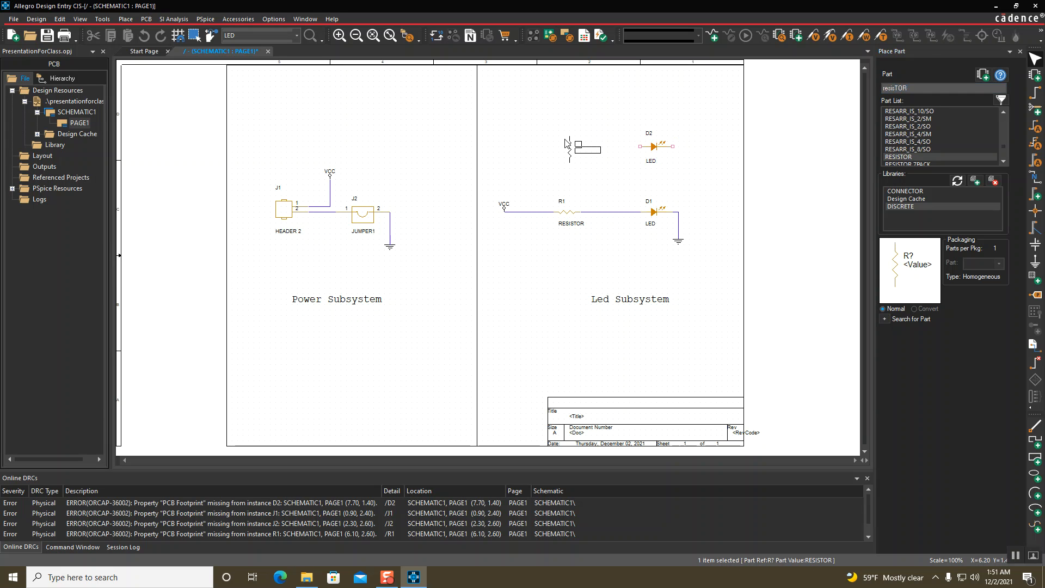
{"action": "key", "text": "r"}
{"action": "left_click", "coordinate": [566, 142]}
{"action": "key", "text": "Escape"}
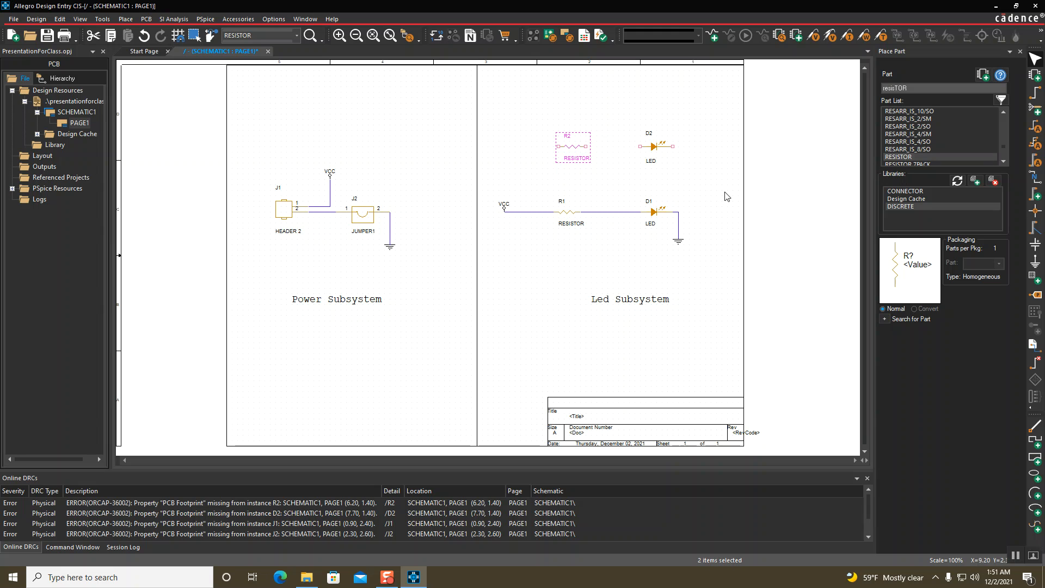
Wire R2 to D2, run a wire down from D2's right pin, and extend a stub left from R2
{"action": "key", "text": "w"}
{"action": "left_click", "coordinate": [586, 146]}
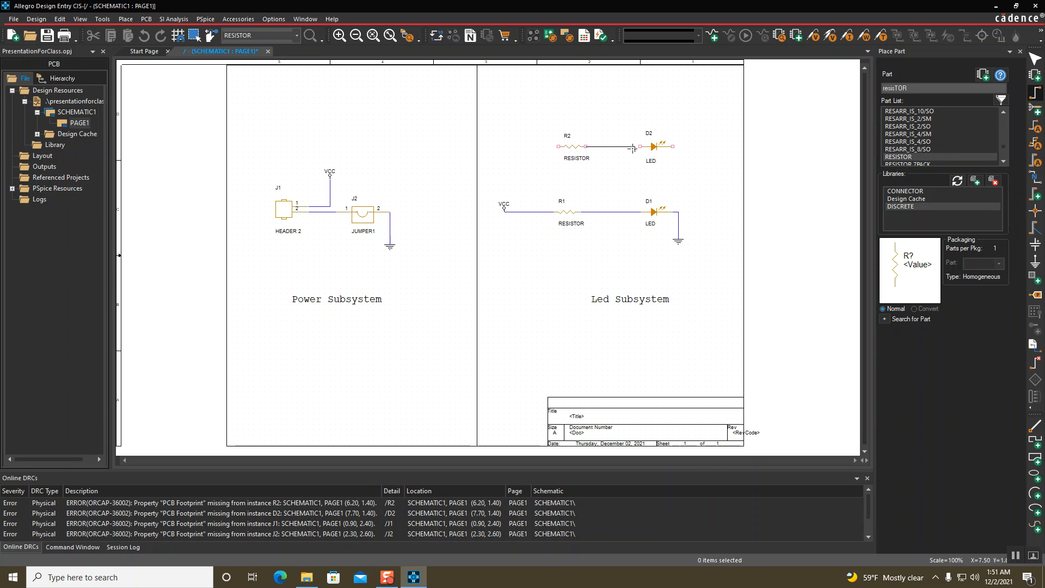
{"action": "left_click", "coordinate": [641, 146]}
{"action": "left_click", "coordinate": [674, 147]}
{"action": "left_click", "coordinate": [688, 164]}
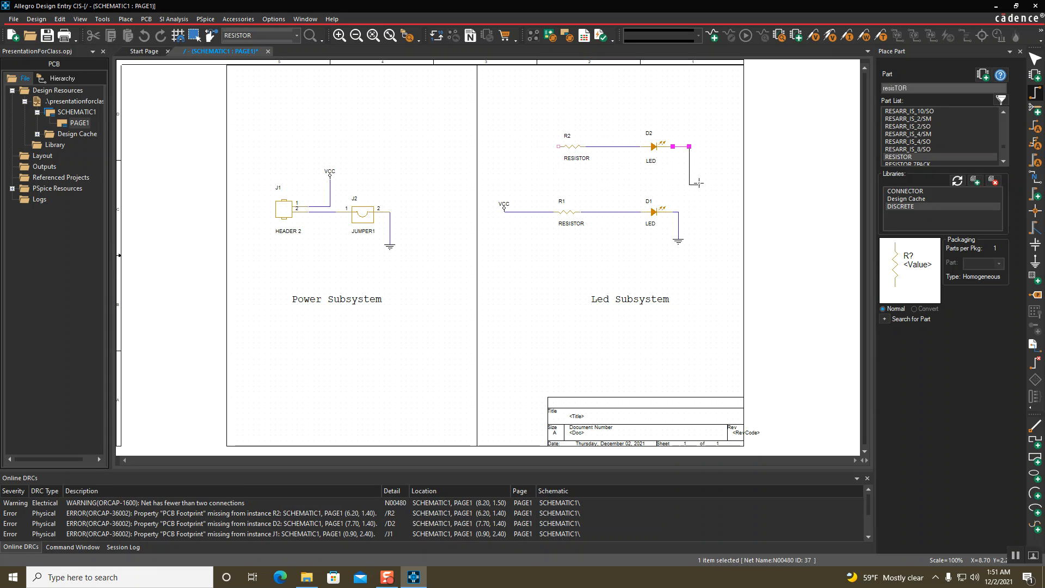
{"action": "left_click", "coordinate": [689, 168]}
{"action": "key", "text": "Escape"}
{"action": "key", "text": "w"}
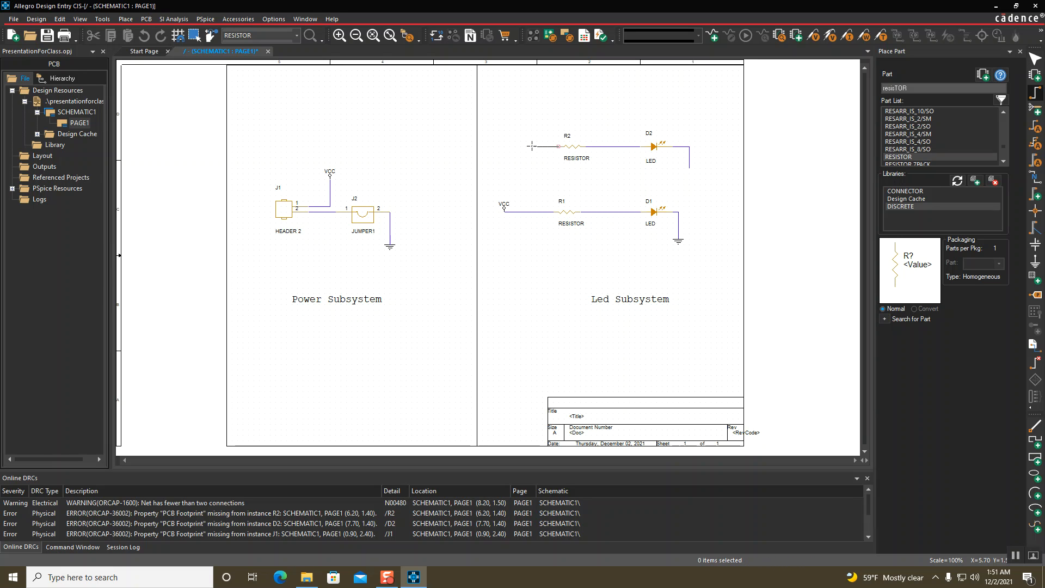
{"action": "left_click", "coordinate": [522, 146]}
{"action": "key", "text": "Escape"}
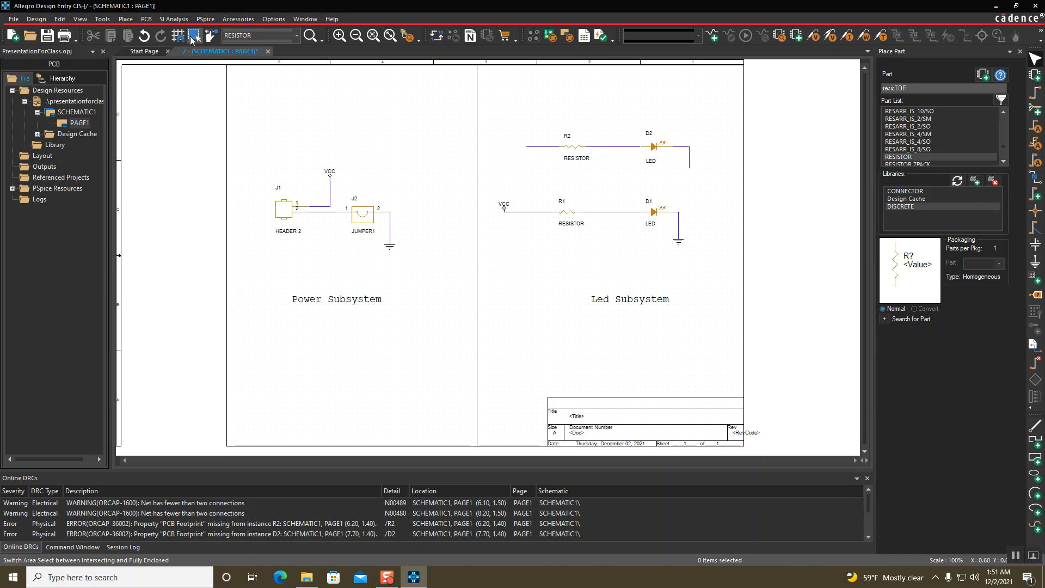
{"action": "left_click", "coordinate": [122, 19]}
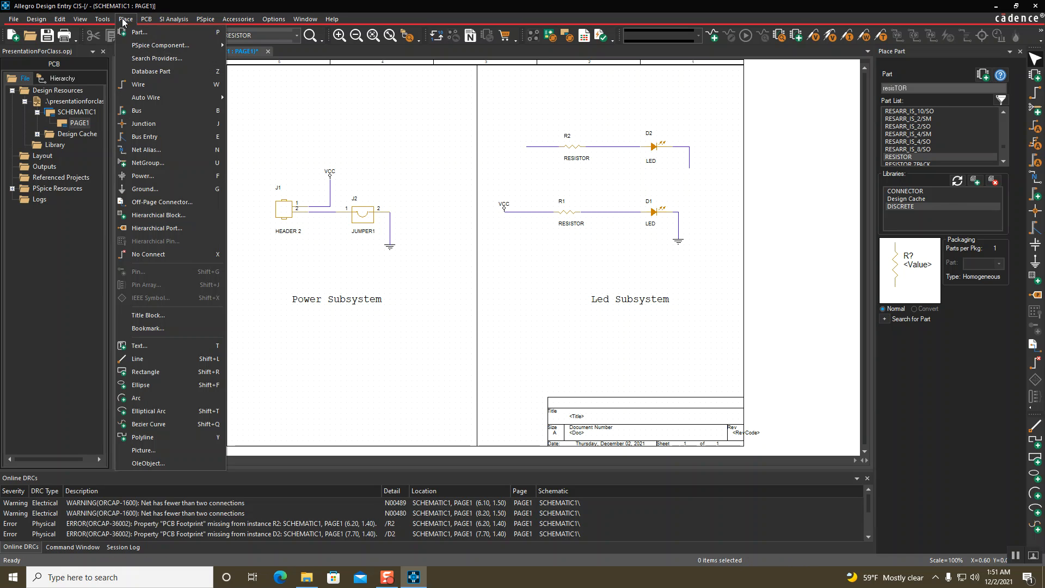
Place plain VCC power symbols at the start of R1's and R2's wires
{"action": "left_click", "coordinate": [144, 176]}
{"action": "scroll", "coordinate": [454, 264], "scroll_direction": "down", "scroll_amount": 2}
{"action": "left_click", "coordinate": [446, 260]}
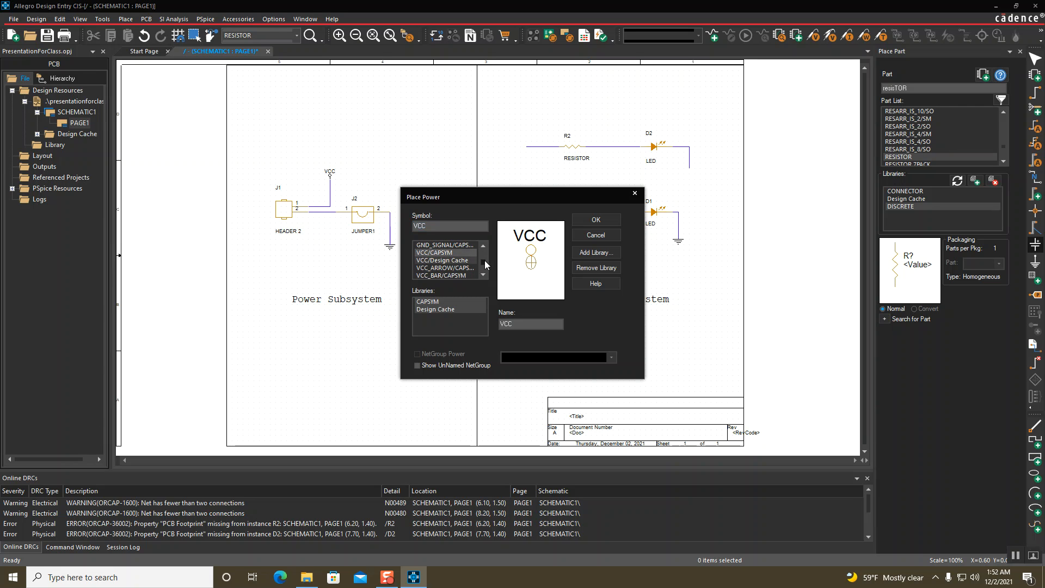
{"action": "left_click", "coordinate": [452, 268]}
{"action": "left_click", "coordinate": [452, 275]}
{"action": "left_click", "coordinate": [445, 252]}
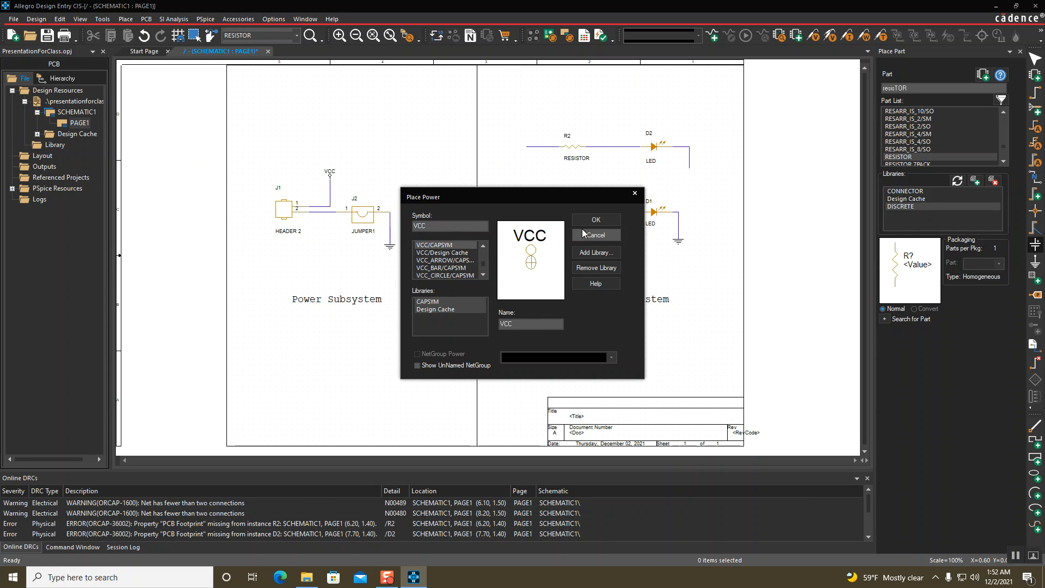
{"action": "left_click", "coordinate": [596, 219]}
{"action": "left_click", "coordinate": [505, 211]}
{"action": "left_click", "coordinate": [526, 146]}
{"action": "key", "text": "Escape"}
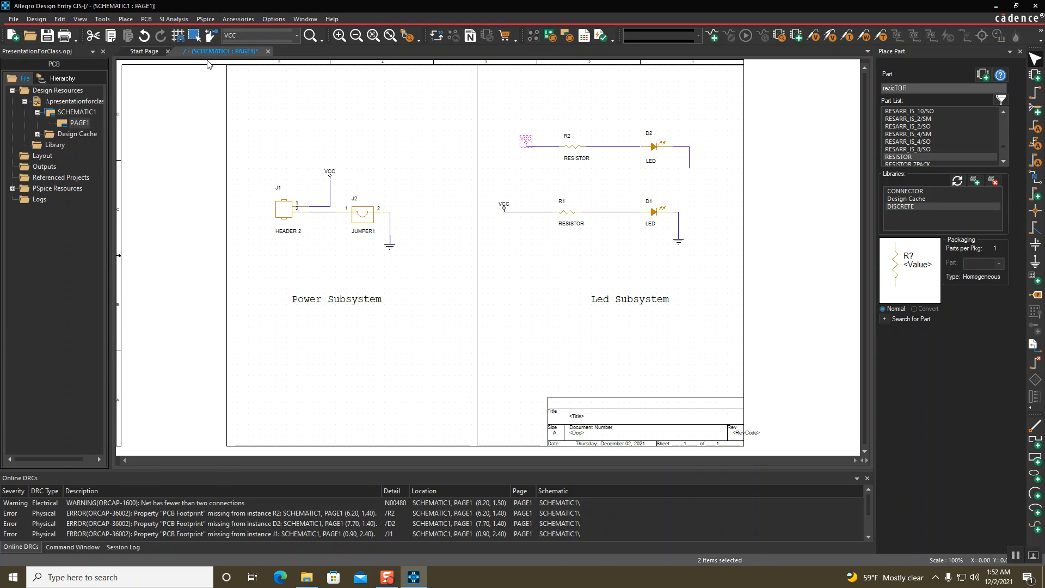
Attach a standard GND symbol at the end of D2's wire
{"action": "left_click", "coordinate": [126, 19]}
{"action": "left_click", "coordinate": [156, 188]}
{"action": "left_click", "coordinate": [461, 252]}
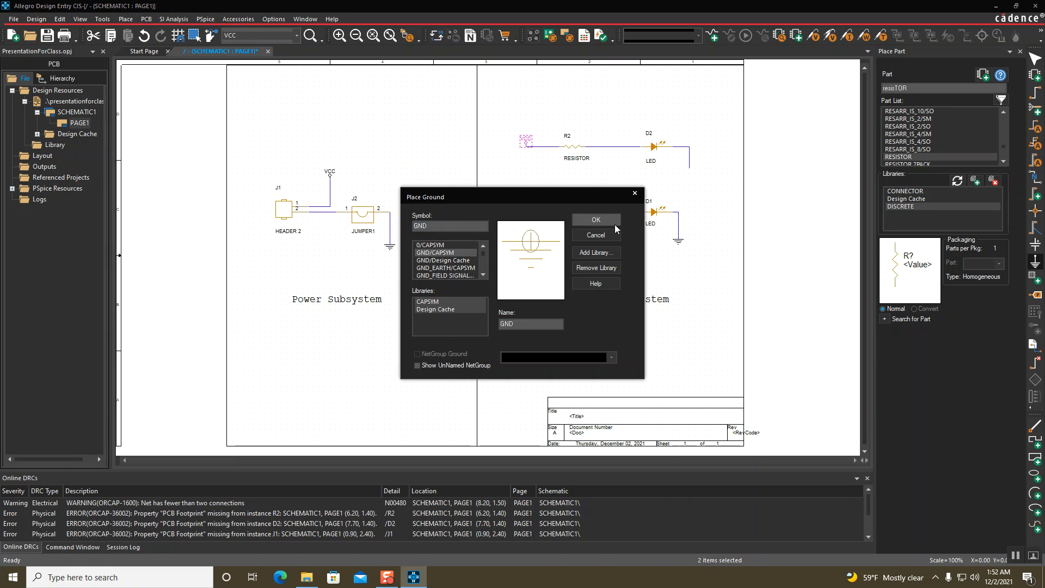
{"action": "left_click", "coordinate": [598, 219]}
{"action": "left_click", "coordinate": [690, 170]}
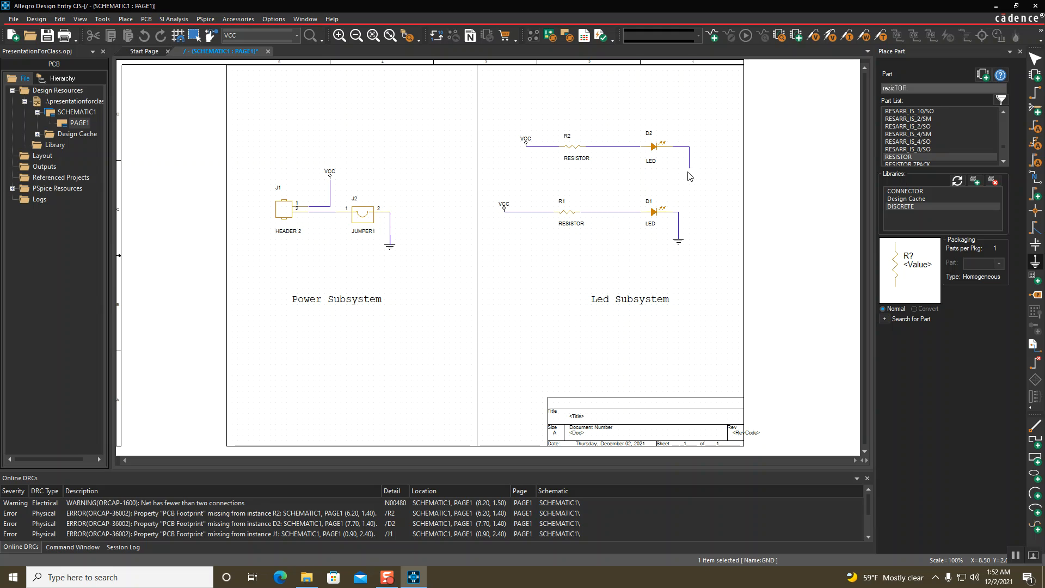
{"action": "key", "text": "Escape"}
{"action": "left_click", "coordinate": [731, 191]}
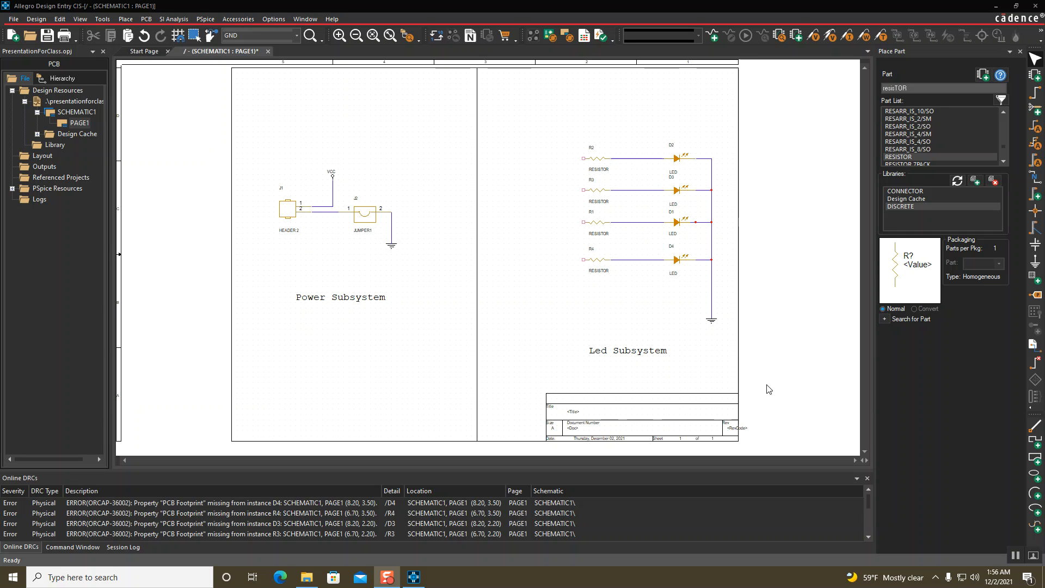
Search for 74hc595 and add the ShiftRegister.olb library to the project
{"action": "left_click", "coordinate": [884, 320]}
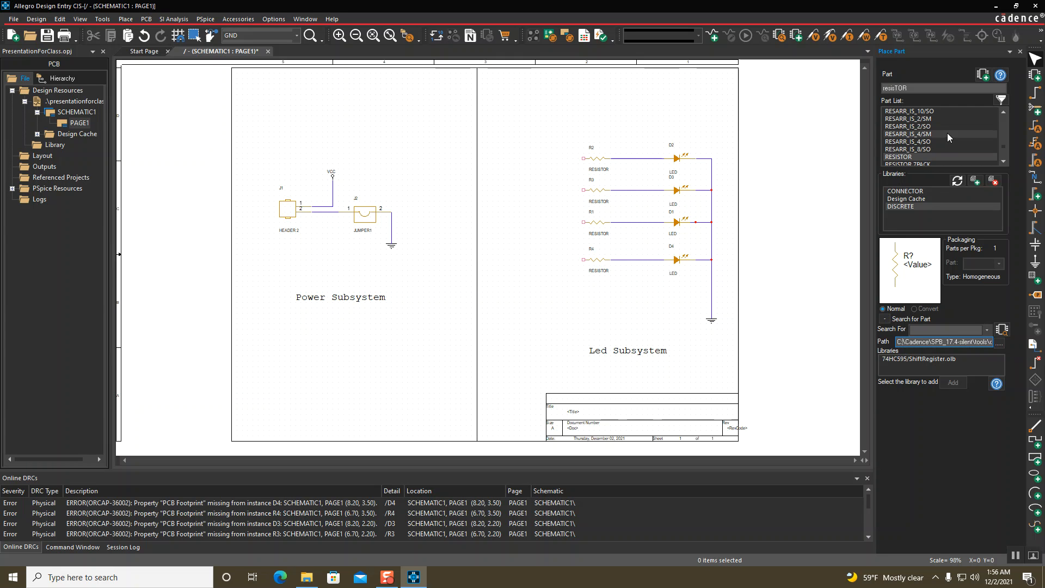
{"action": "left_click", "coordinate": [977, 180]}
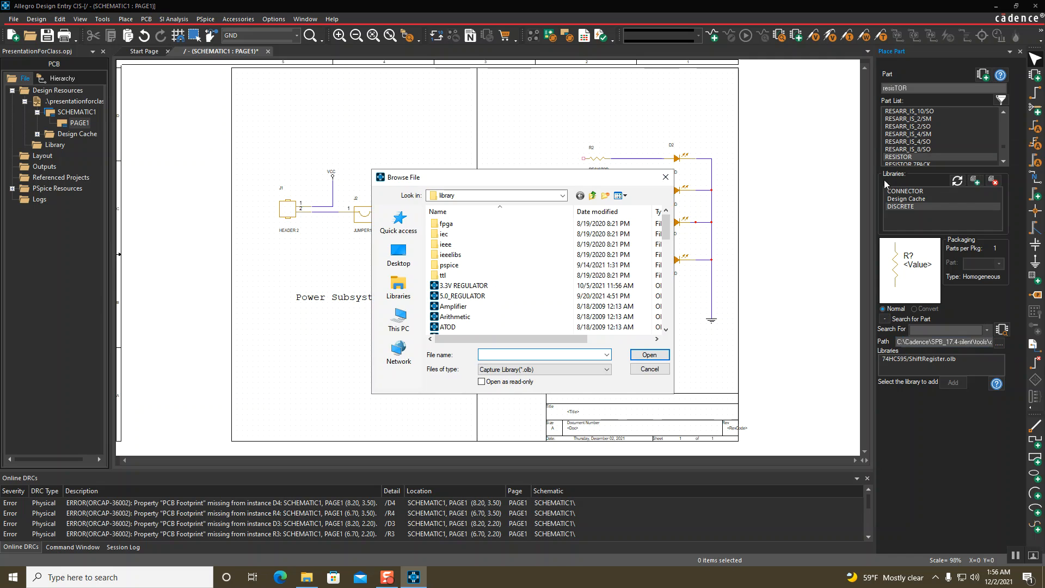
{"action": "left_click", "coordinate": [665, 176]}
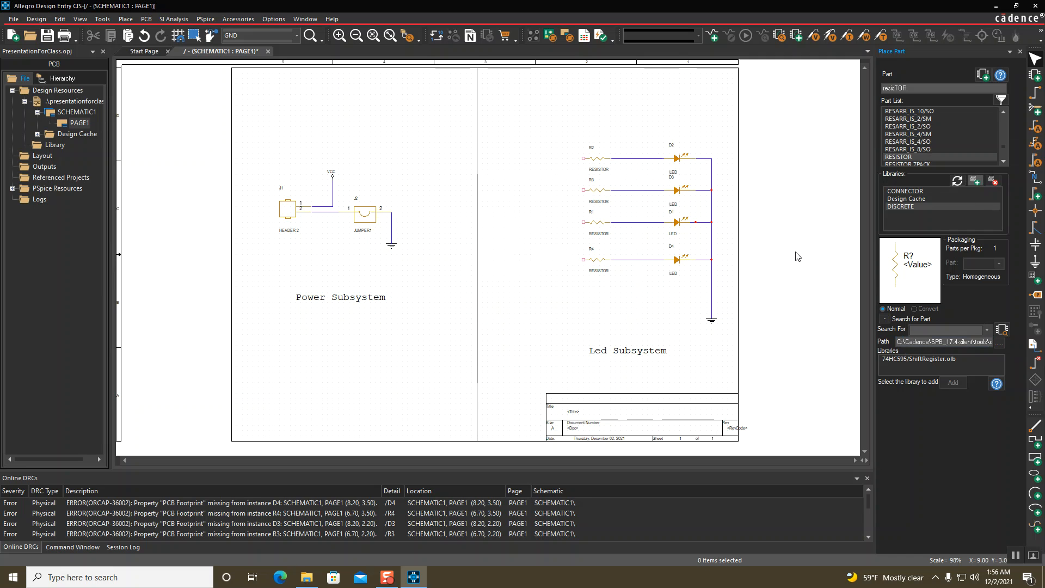
{"action": "left_click", "coordinate": [945, 331]}
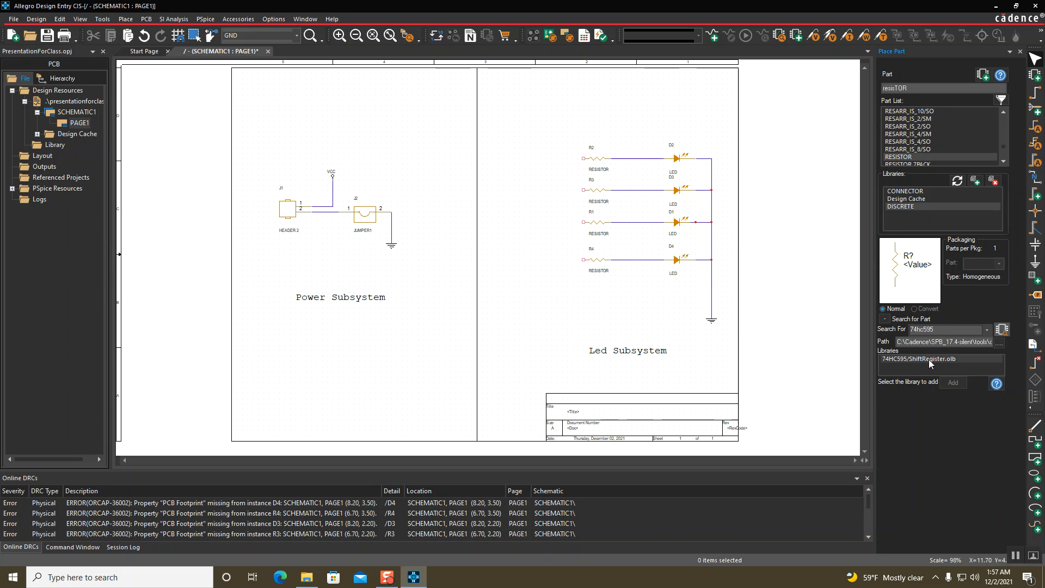
{"action": "left_click", "coordinate": [895, 362]}
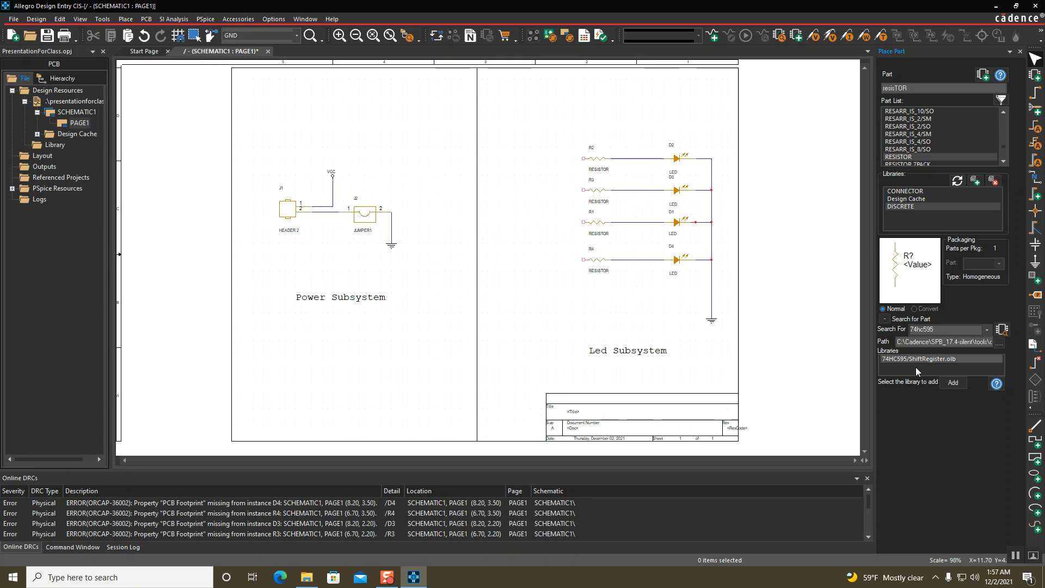
{"action": "left_click", "coordinate": [953, 383]}
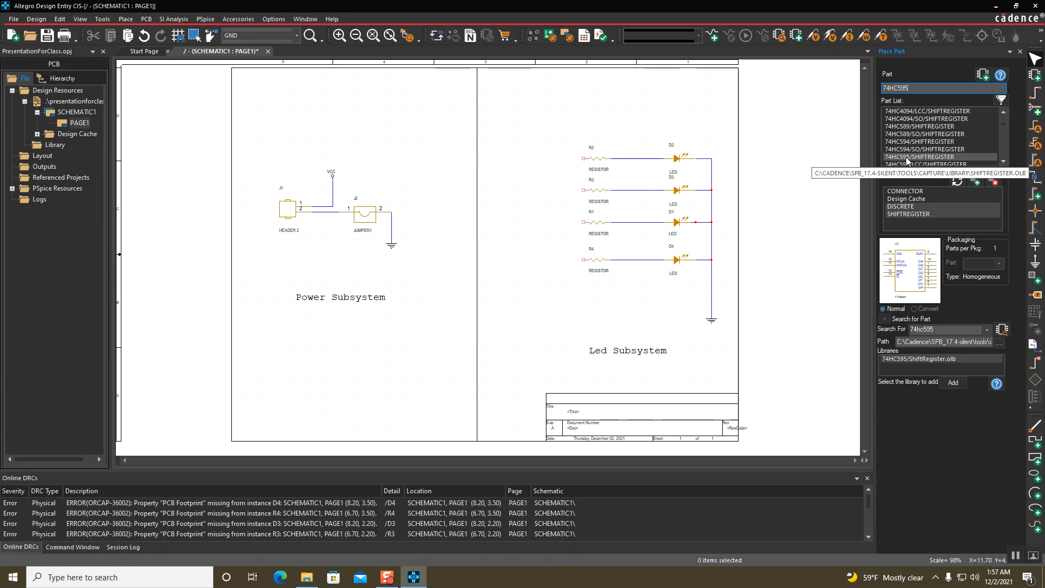
Place the 74HC595 shift register U1 left of the resistor rows
{"action": "left_click", "coordinate": [983, 76]}
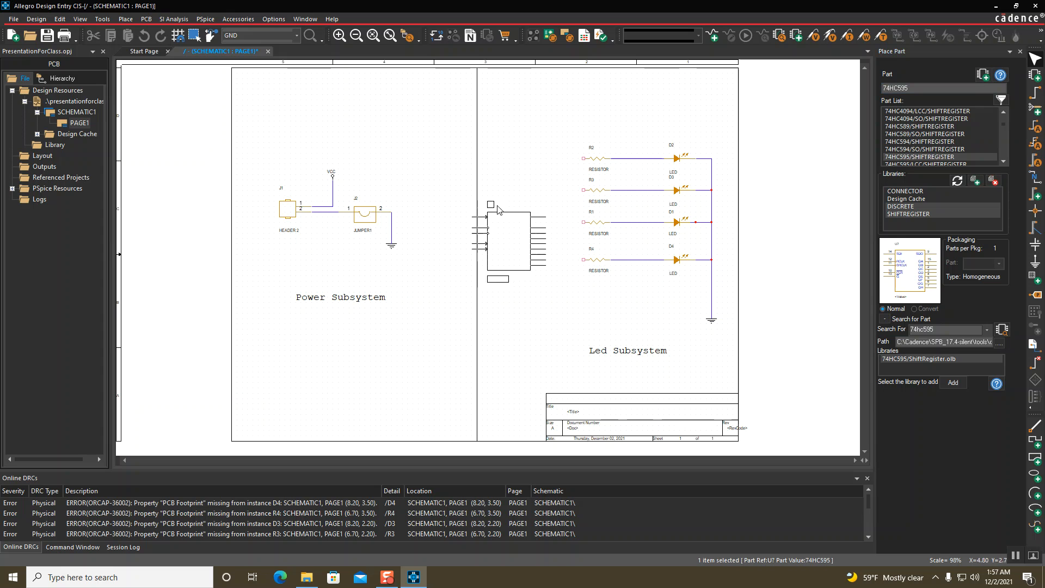
{"action": "left_click", "coordinate": [510, 189]}
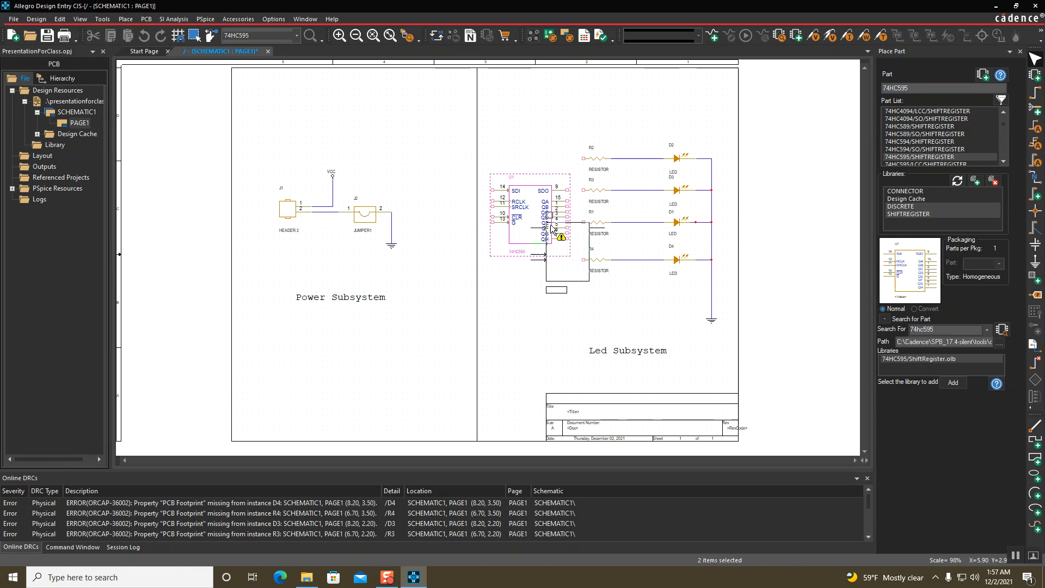
{"action": "key", "text": "Escape"}
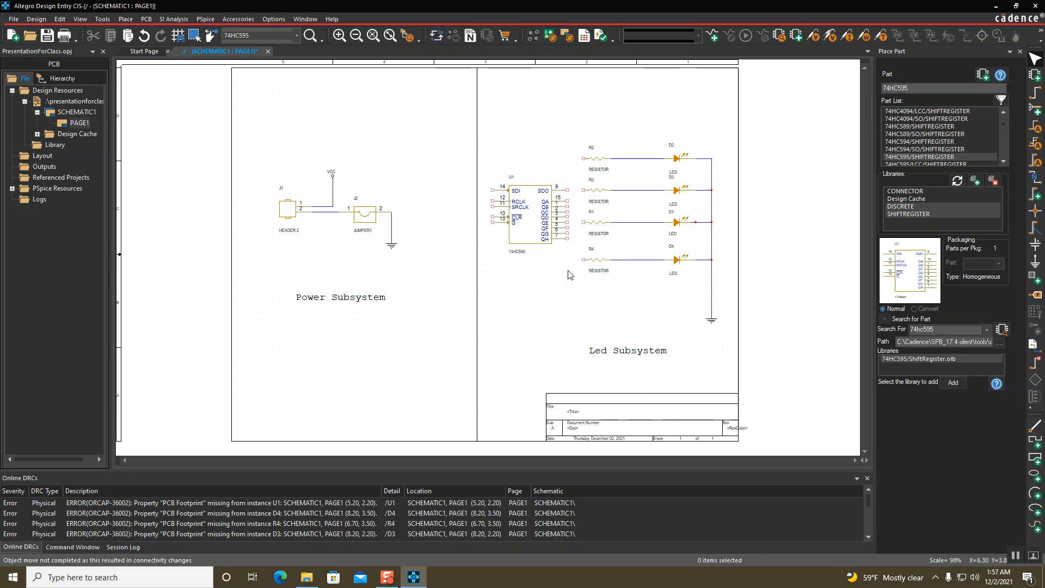
Wire U1's QA, QB, QC and QD outputs to the left pins of R2, R3, R1 and R4
{"action": "key", "text": "w"}
{"action": "left_click", "coordinate": [568, 201]}
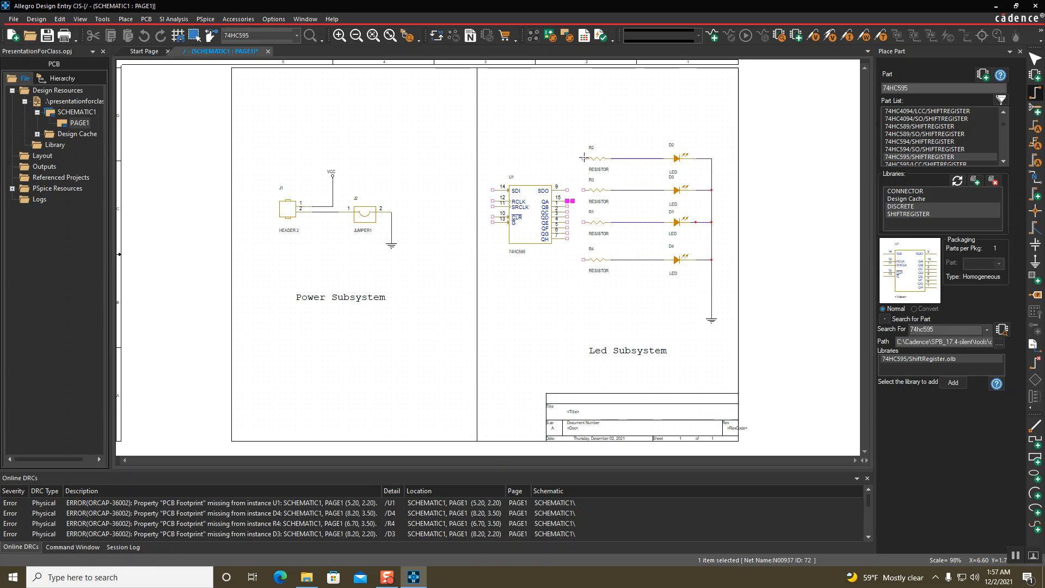
{"action": "left_click", "coordinate": [584, 159]}
{"action": "left_click", "coordinate": [584, 190]}
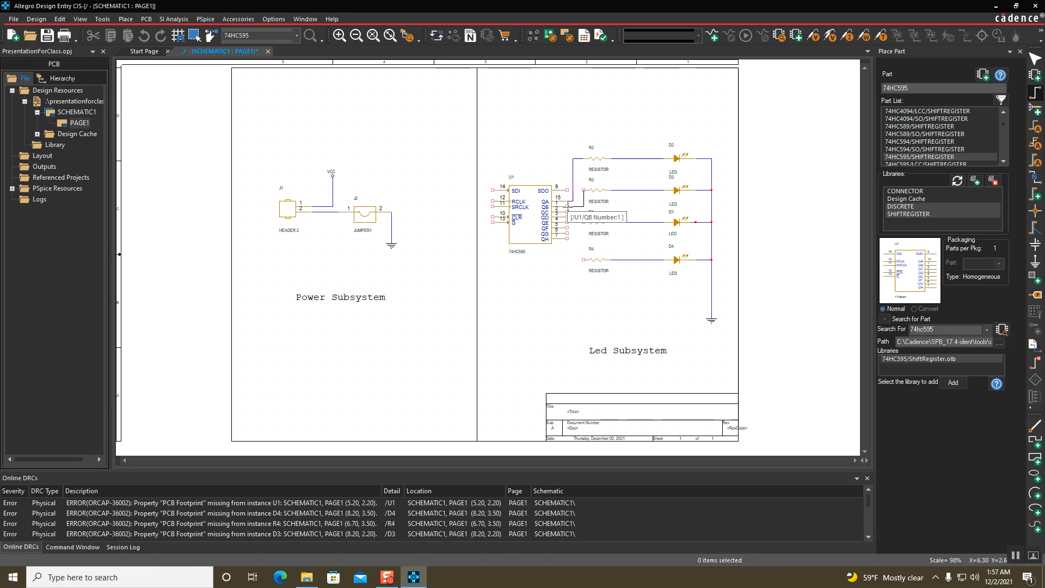
{"action": "left_click", "coordinate": [568, 207]}
{"action": "left_click", "coordinate": [584, 222]}
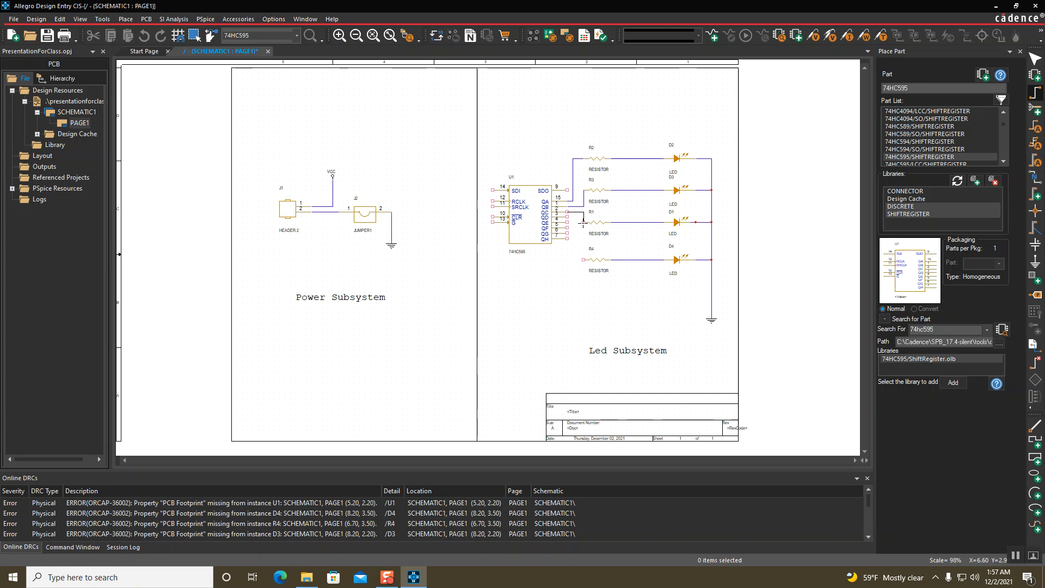
{"action": "left_click", "coordinate": [568, 212]}
{"action": "left_click", "coordinate": [567, 217]}
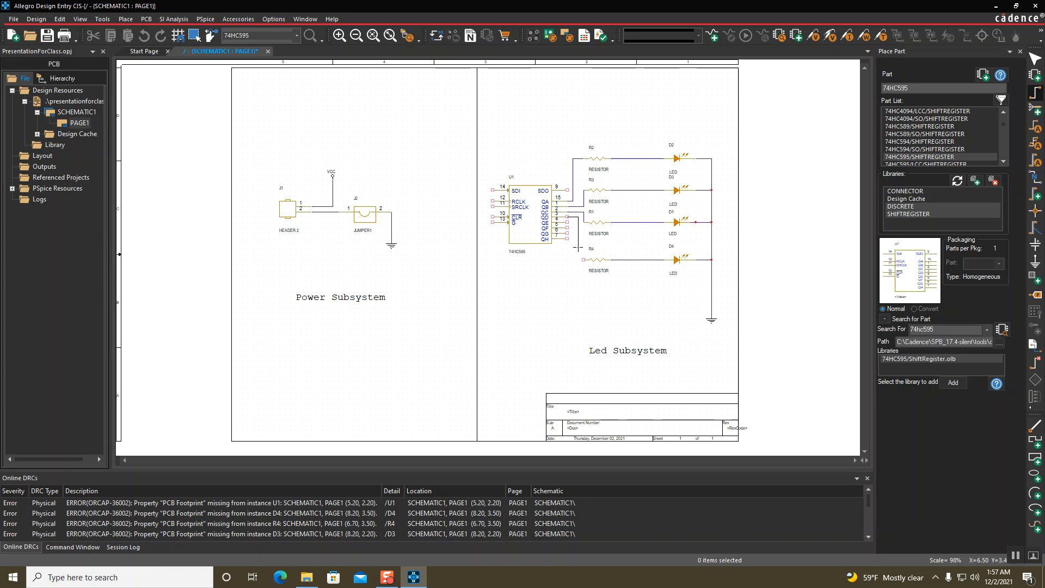
{"action": "left_click", "coordinate": [583, 260]}
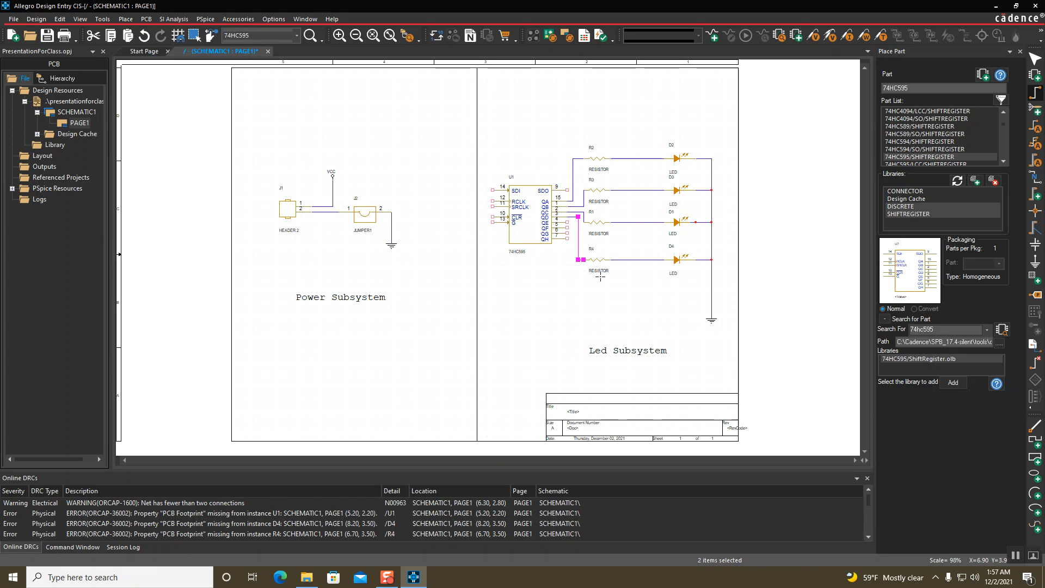
{"action": "left_click", "coordinate": [532, 290]}
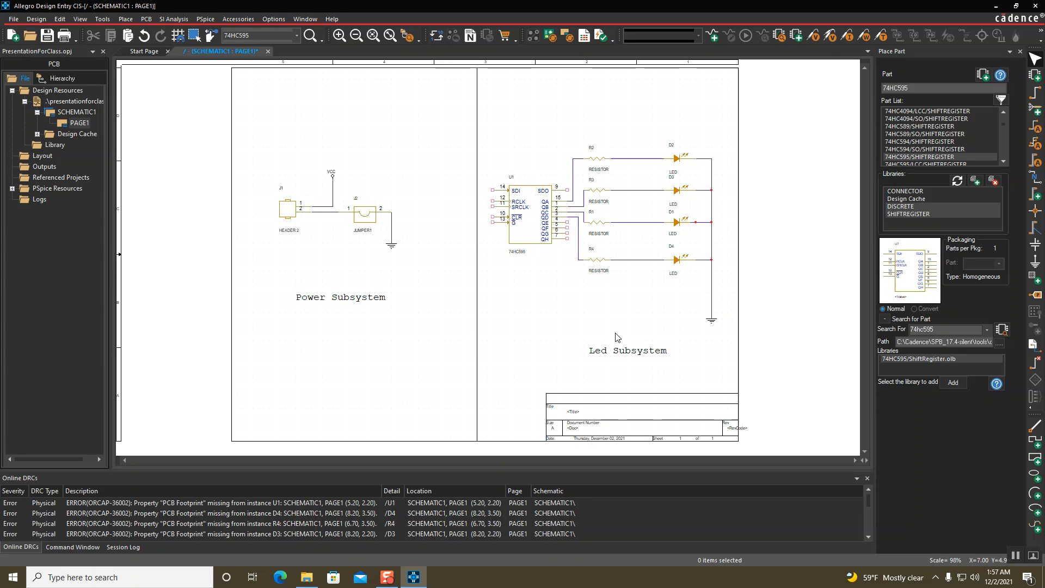
Place no-connect markers on U1's QH, QG, QF, QE, SDO, SDI, RCLK, SRCLK, CLR and G pins
{"action": "left_click", "coordinate": [1035, 366]}
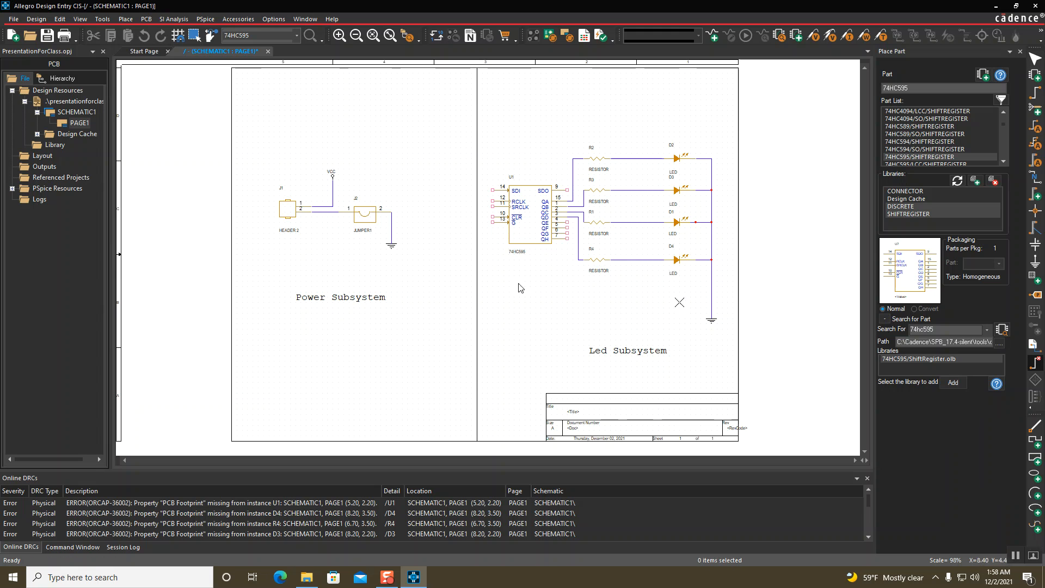
{"action": "left_click", "coordinate": [567, 239]}
{"action": "left_click", "coordinate": [567, 233]}
{"action": "left_click", "coordinate": [567, 228]}
{"action": "left_click", "coordinate": [568, 222]}
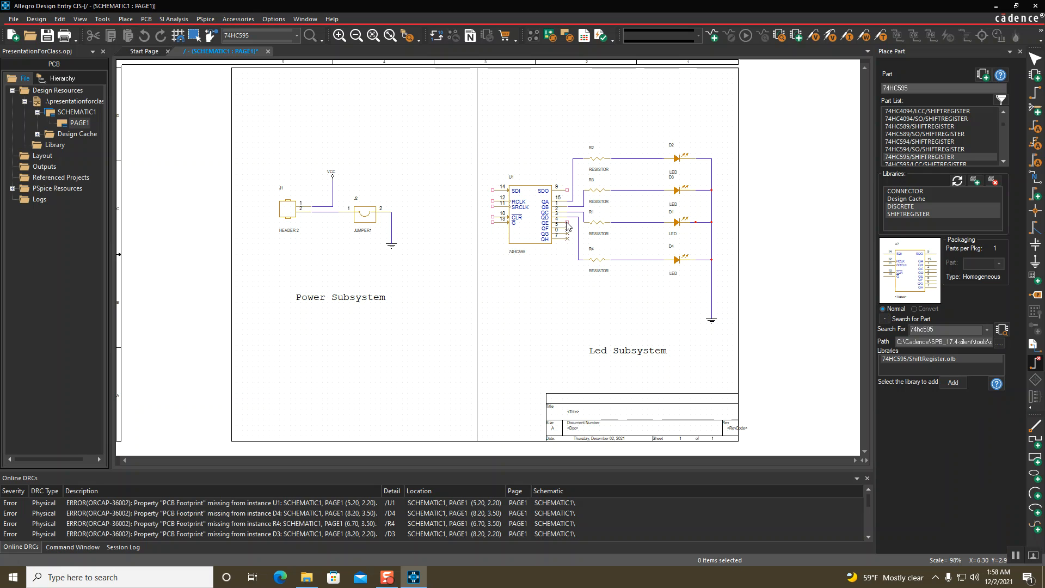
{"action": "left_click", "coordinate": [568, 191]}
{"action": "left_click", "coordinate": [493, 190]}
{"action": "left_click", "coordinate": [493, 202]}
{"action": "left_click", "coordinate": [494, 207]}
{"action": "left_click", "coordinate": [493, 216]}
{"action": "left_click", "coordinate": [493, 222]}
{"action": "key", "text": "Escape"}
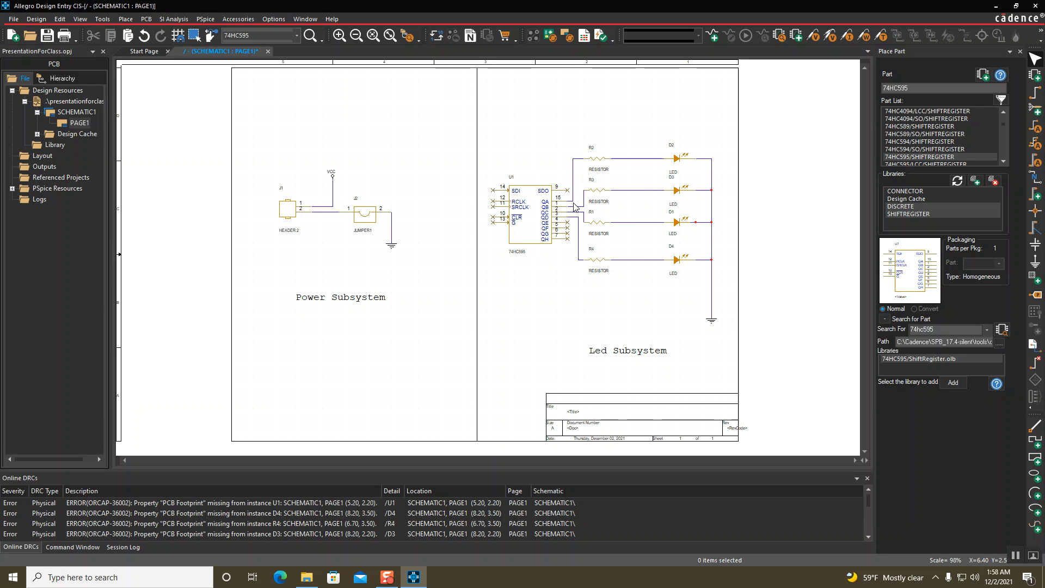
Change the 'Led Subsystem' label to 'Shift Register Subsystem' and move it up-left beneath the LED rows
{"action": "double_click", "coordinate": [599, 349]}
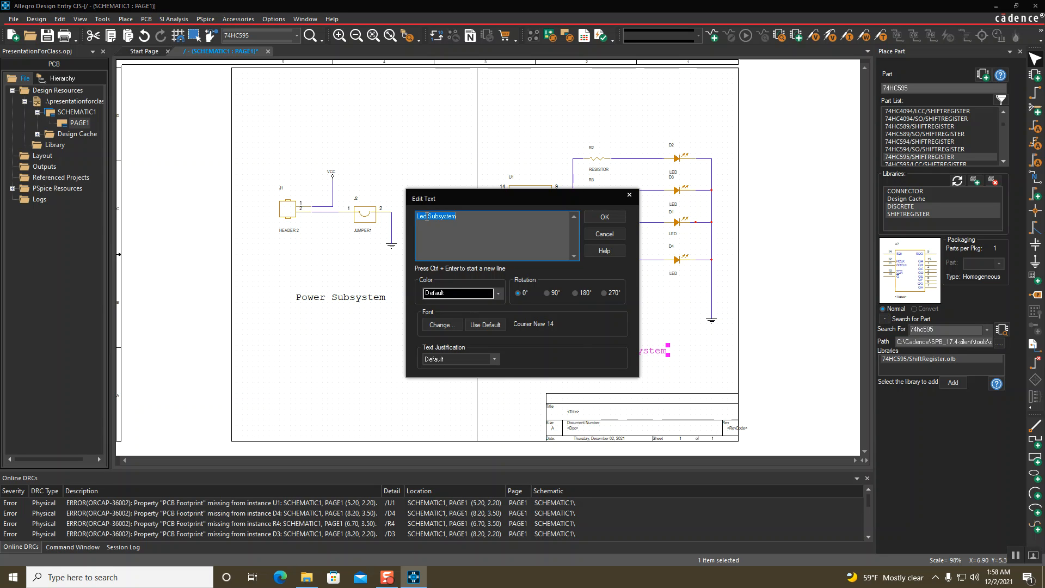
{"action": "left_click_drag", "start_coordinate": [426, 216], "coordinate": [404, 217]}
{"action": "type", "text": "Shift Register"}
{"action": "key", "text": "Return"}
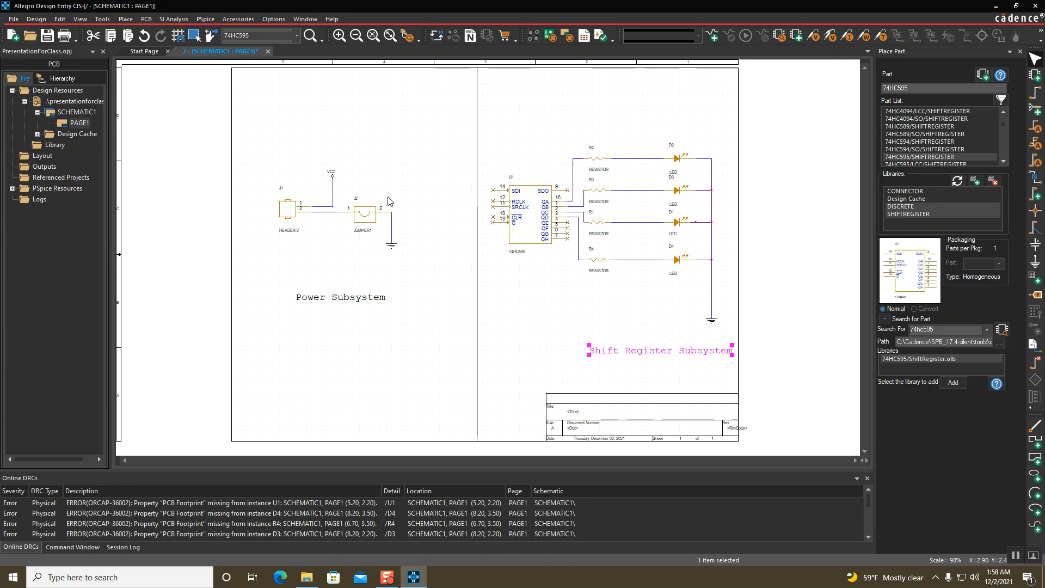
{"action": "left_click_drag", "start_coordinate": [617, 352], "coordinate": [564, 335]}
{"action": "left_click", "coordinate": [574, 384]}
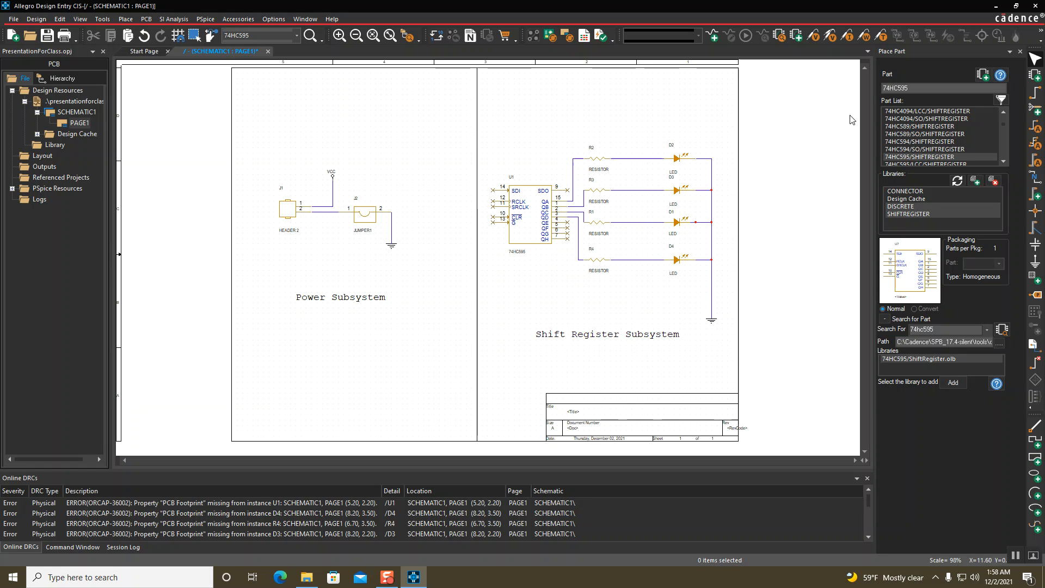